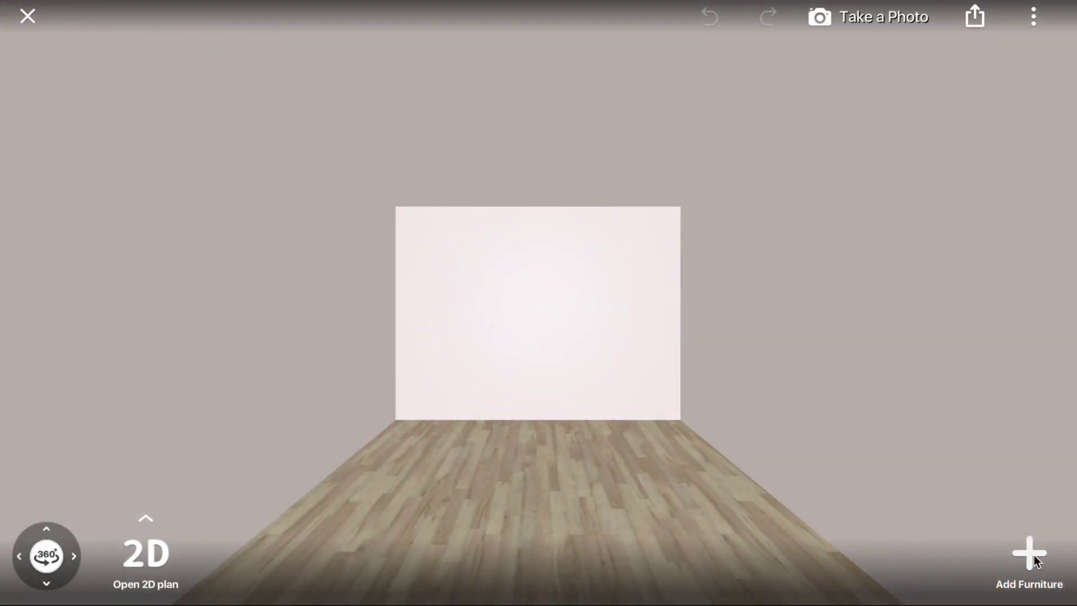
- Add the 50 x 50 cm Constructions cube from the Build primitives to the room
{"action": "left_click", "coordinate": [1035, 560]}
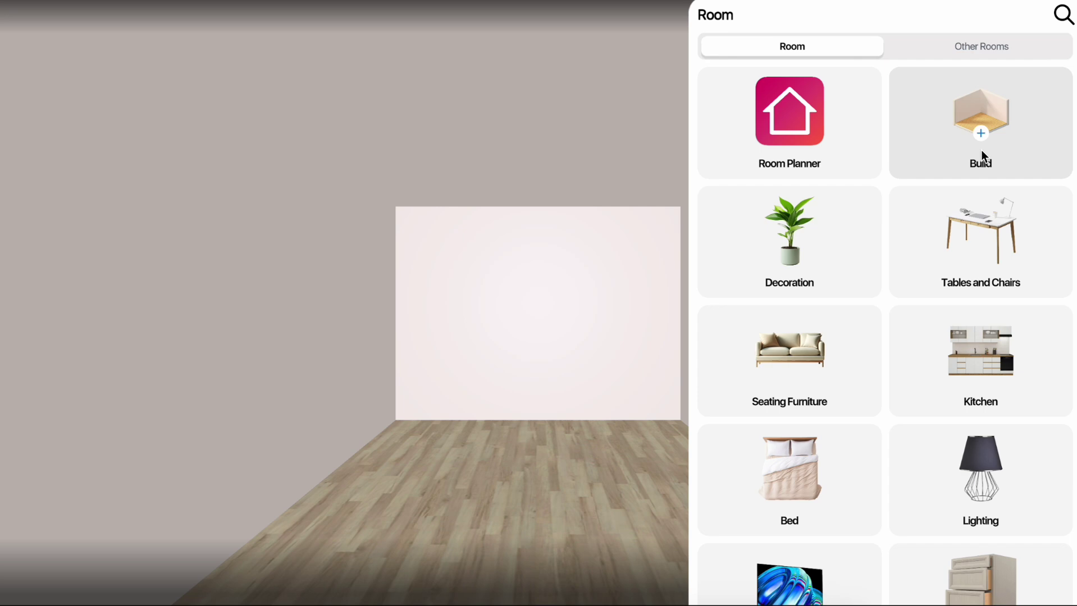
{"action": "left_click", "coordinate": [981, 153]}
{"action": "left_click", "coordinate": [981, 150]}
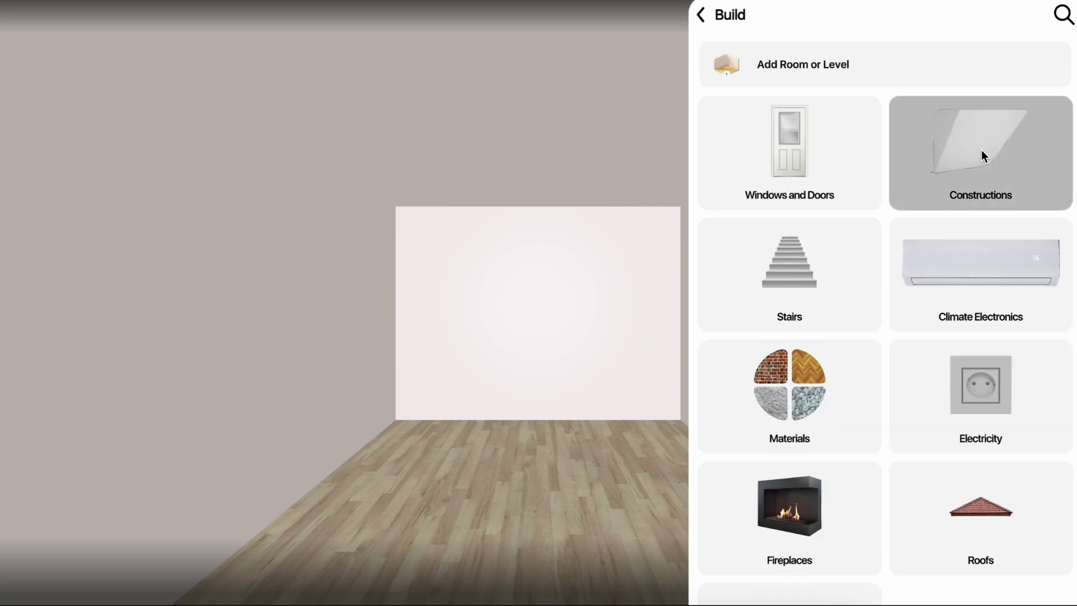
{"action": "left_click", "coordinate": [813, 415]}
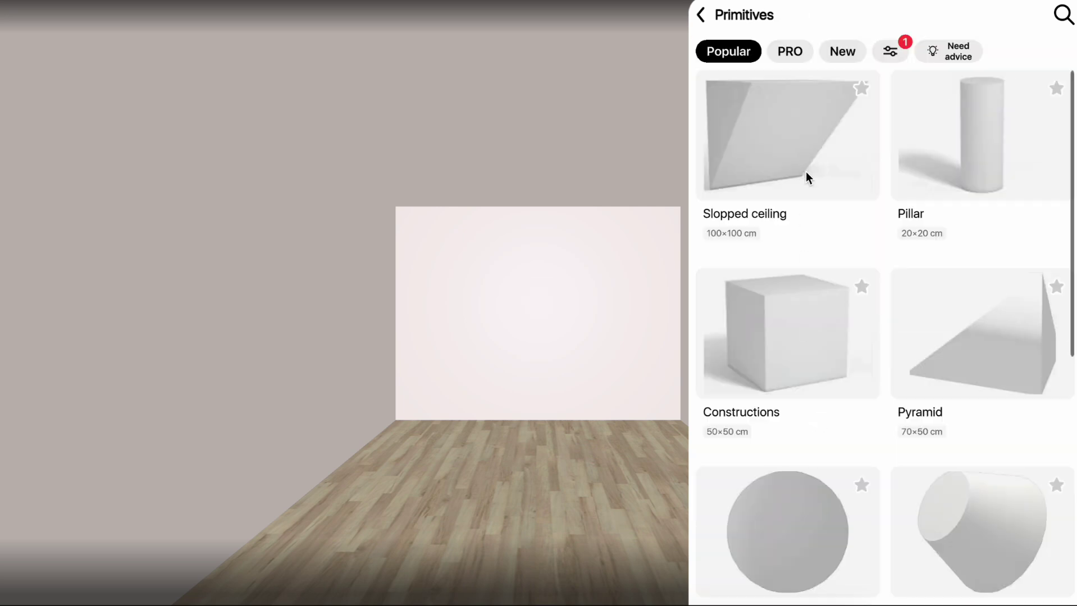
{"action": "left_click", "coordinate": [794, 301]}
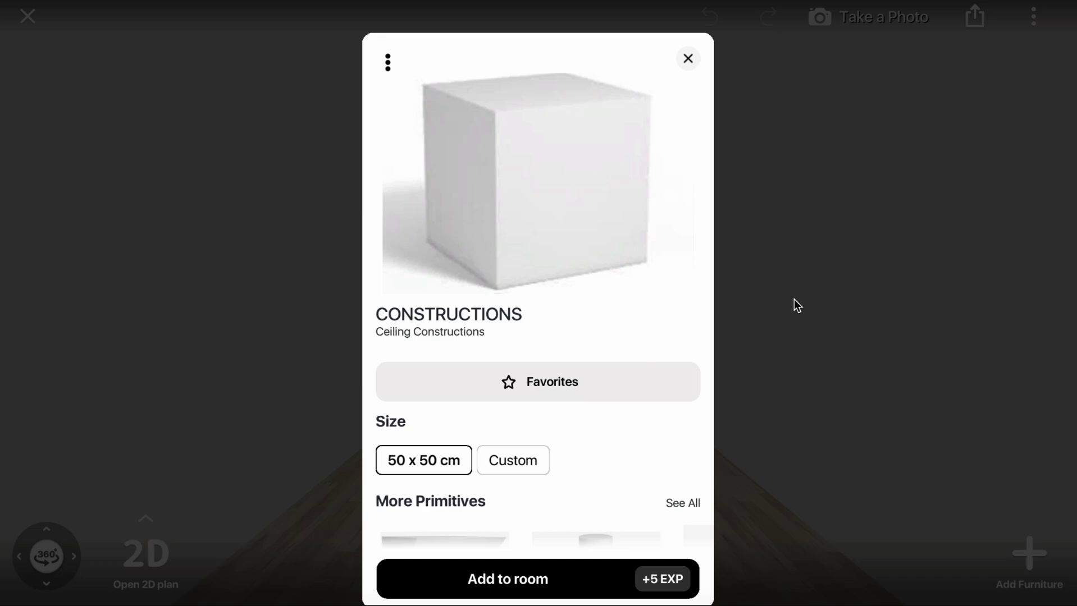
{"action": "left_click", "coordinate": [544, 583]}
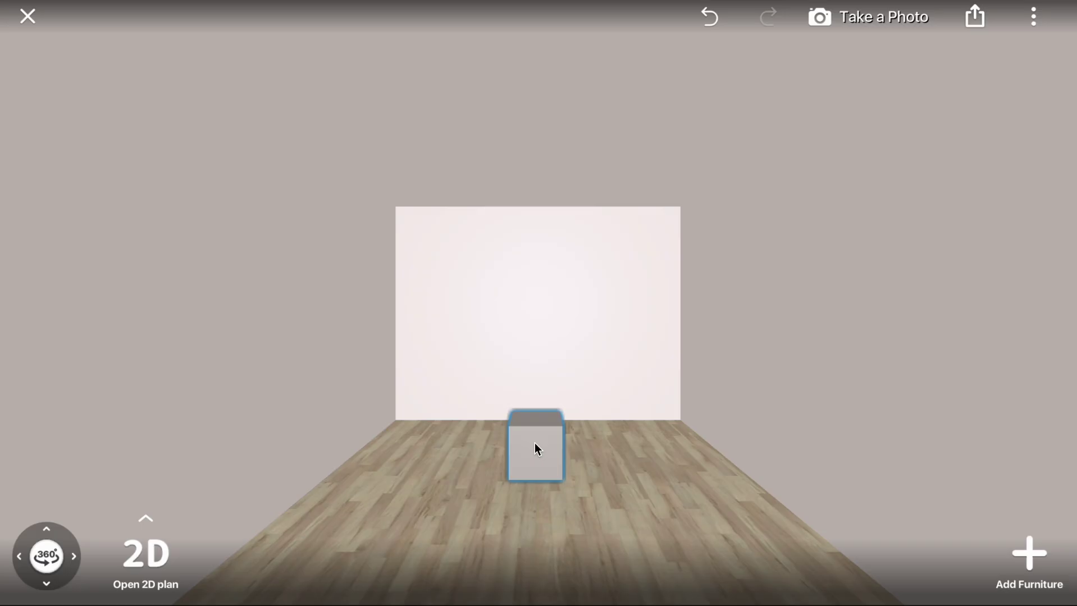
- Open the 2D plan and enlarge the cube's footprint to about 210 x 210 cm
{"action": "left_click", "coordinate": [151, 554]}
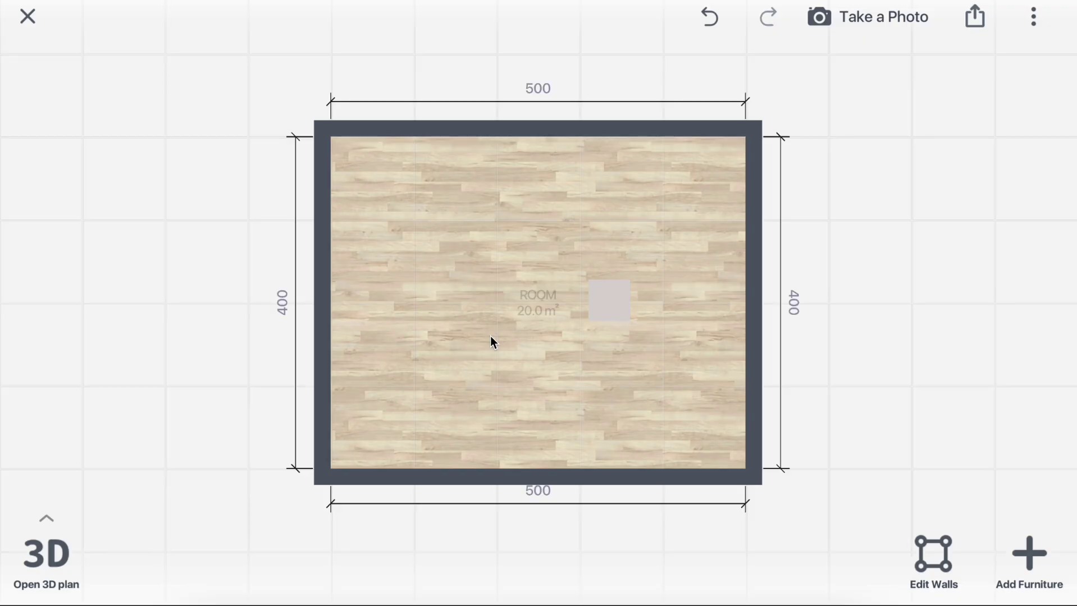
{"action": "left_click", "coordinate": [608, 296]}
{"action": "scroll", "coordinate": [608, 296], "scroll_direction": "up", "scroll_amount": 5}
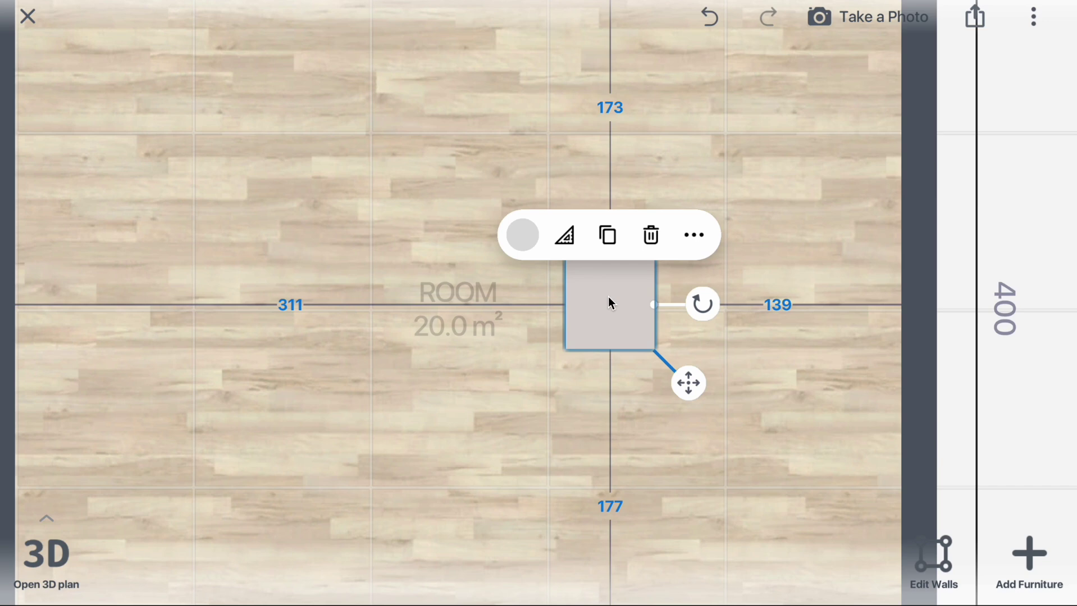
{"action": "scroll", "coordinate": [609, 299], "scroll_direction": "down", "scroll_amount": 5}
{"action": "left_click", "coordinate": [563, 236]}
{"action": "left_click_drag", "start_coordinate": [572, 267], "coordinate": [357, 14]}
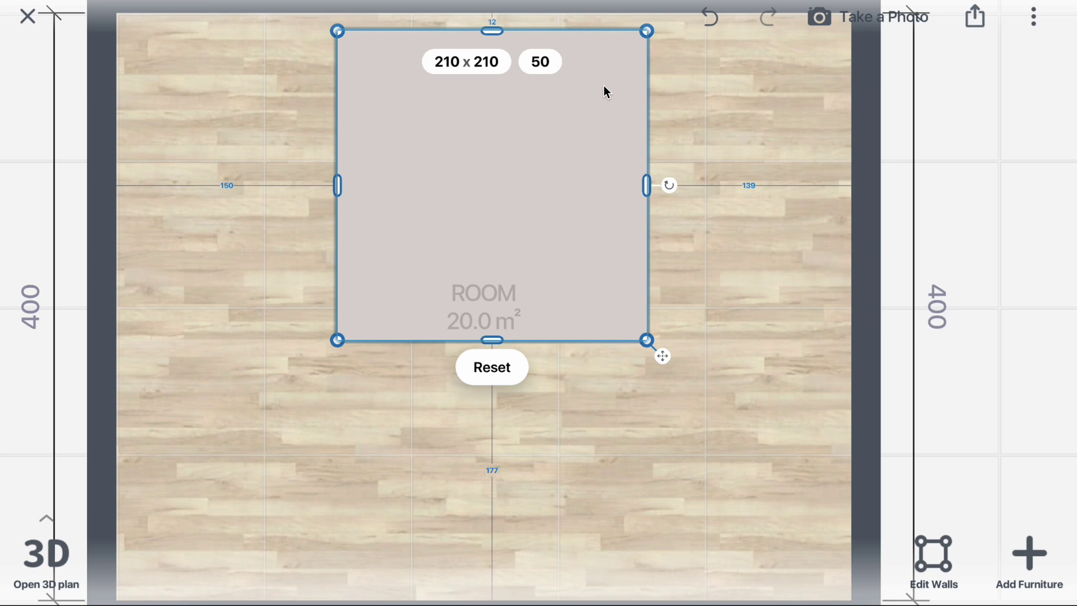
- Move the block into the room's upper-right corner and stretch it along the right wall to the full 400 cm
{"action": "left_click_drag", "start_coordinate": [604, 90], "coordinate": [714, 168]}
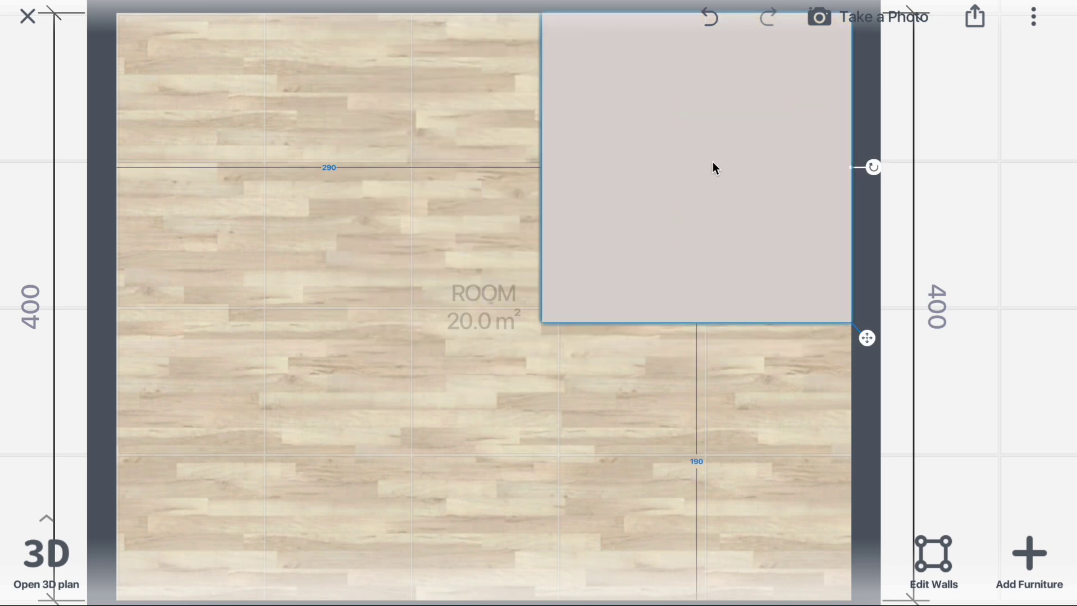
{"action": "left_click", "coordinate": [653, 70]}
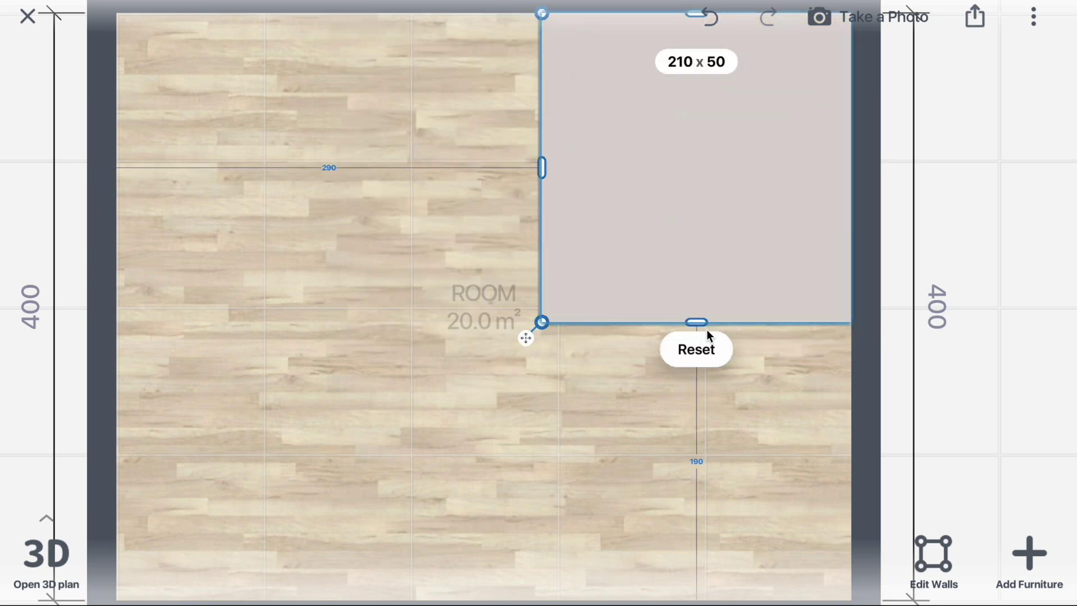
{"action": "left_click_drag", "start_coordinate": [707, 330], "coordinate": [711, 590]}
- Return to the 3D view and set the platform block's height to 20 cm
{"action": "left_click", "coordinate": [68, 562]}
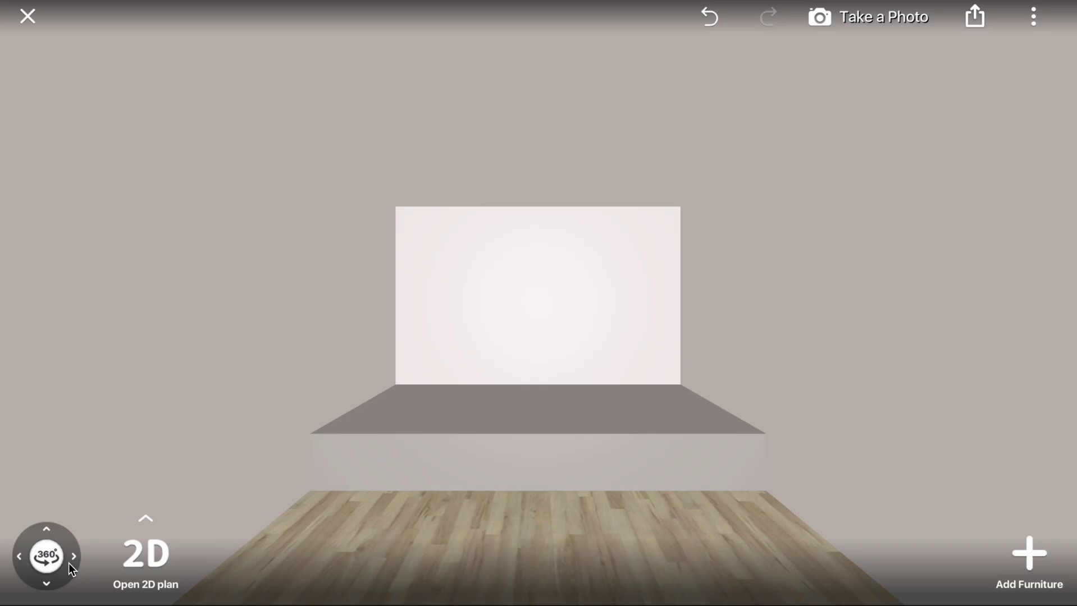
{"action": "left_click_drag", "start_coordinate": [495, 491], "coordinate": [459, 496]}
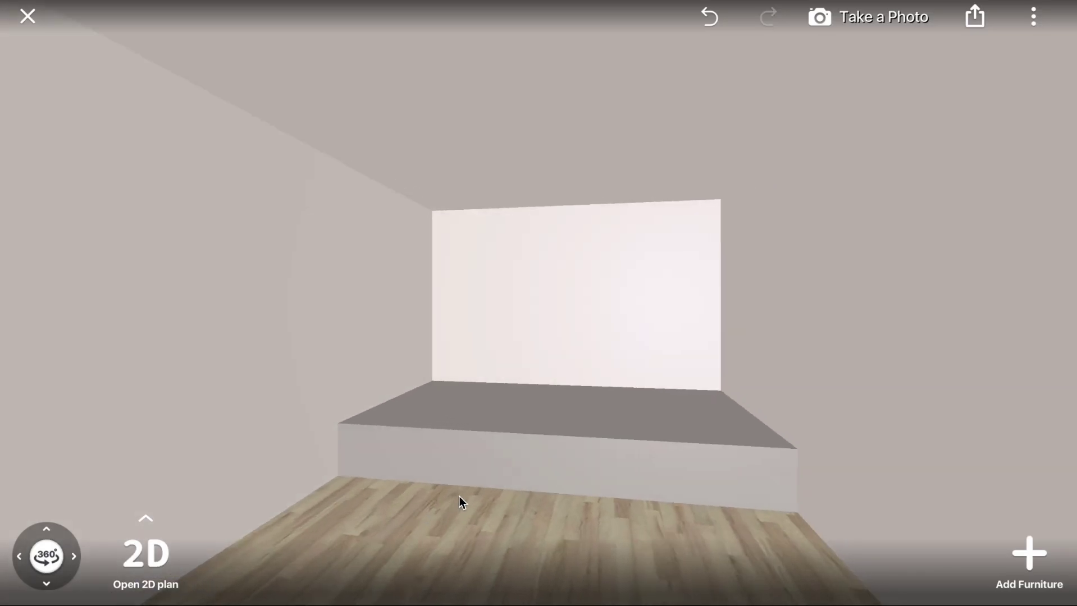
{"action": "left_click", "coordinate": [499, 430]}
{"action": "left_click", "coordinate": [526, 337]}
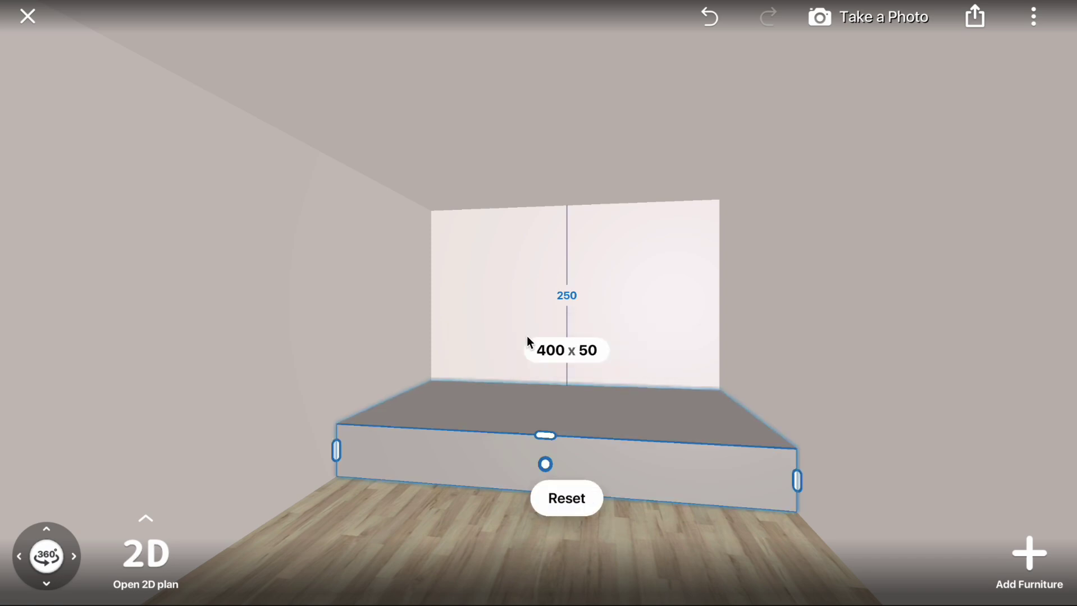
{"action": "left_click", "coordinate": [556, 350]}
{"action": "left_click", "coordinate": [608, 234]}
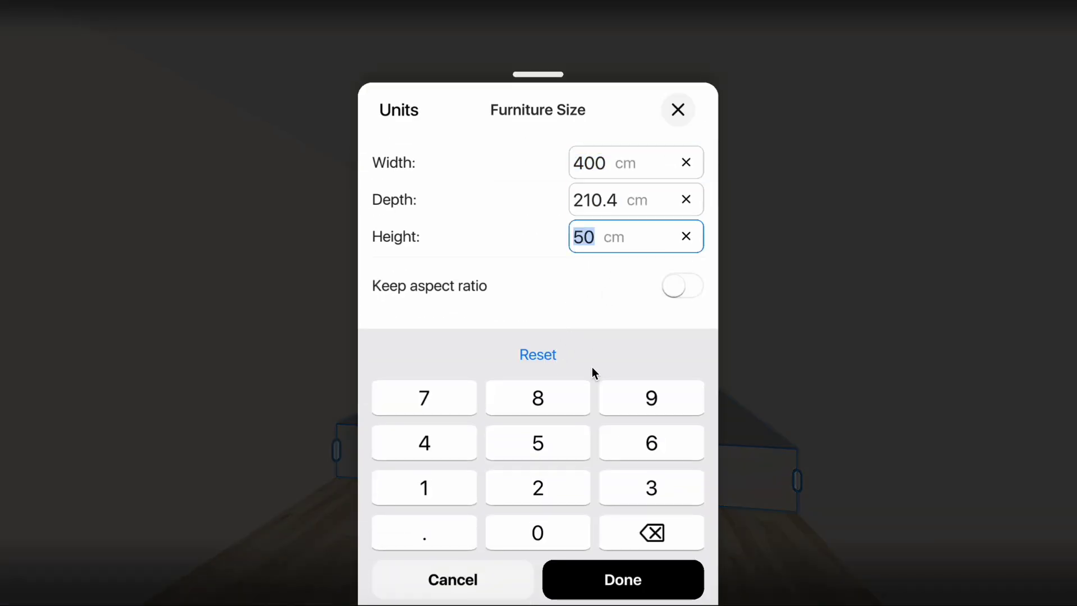
{"action": "left_click", "coordinate": [555, 484]}
{"action": "left_click", "coordinate": [548, 535]}
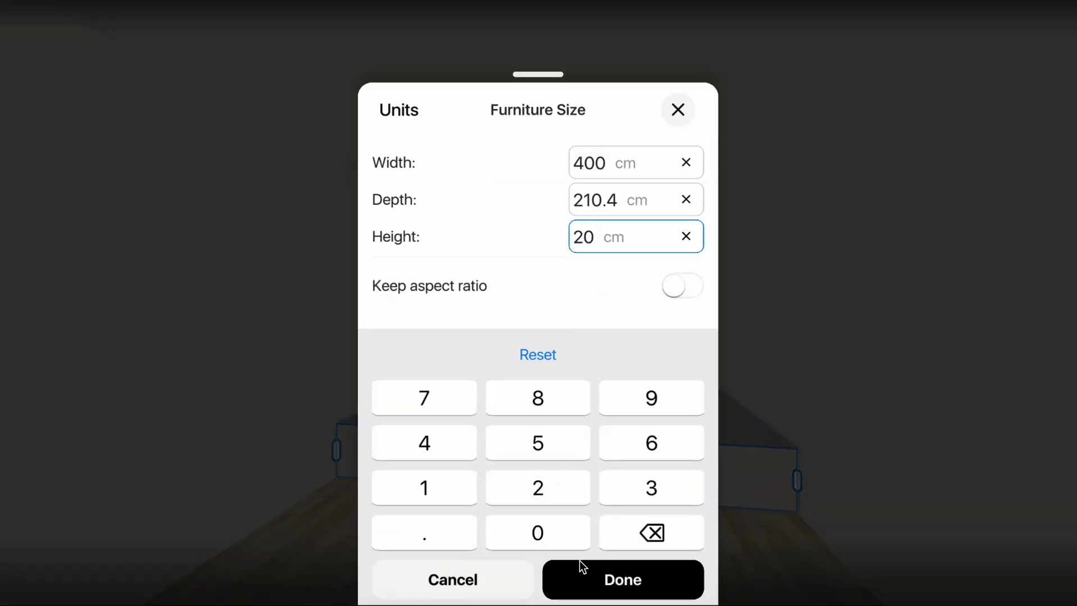
{"action": "left_click", "coordinate": [603, 583]}
{"action": "left_click", "coordinate": [607, 558]}
{"action": "left_click", "coordinate": [607, 558]}
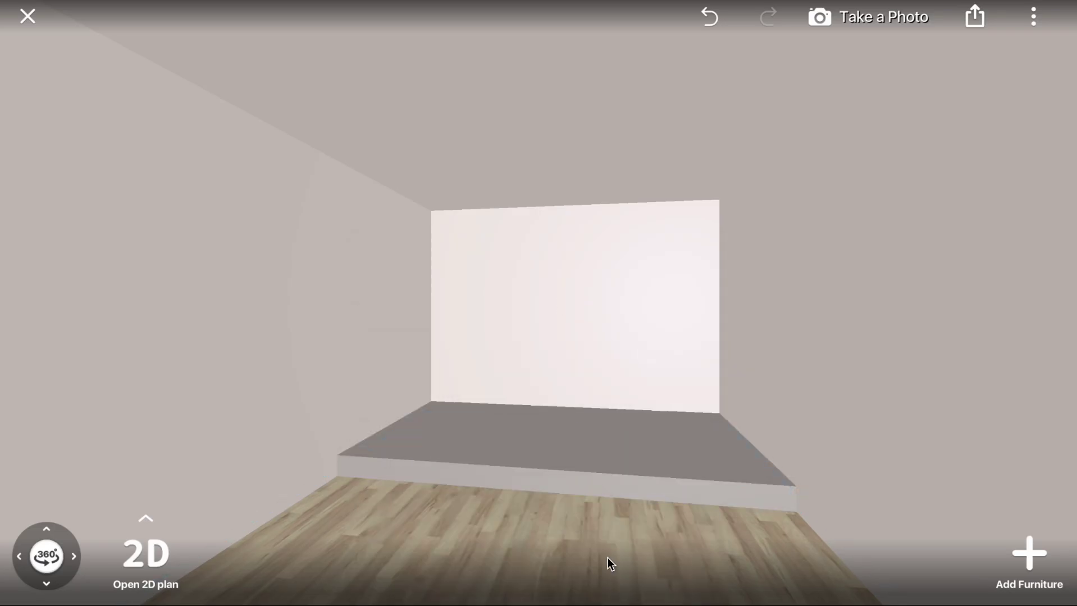
- Apply the light Parquet material that matches the floor to the raised platform
{"action": "left_click", "coordinate": [583, 454]}
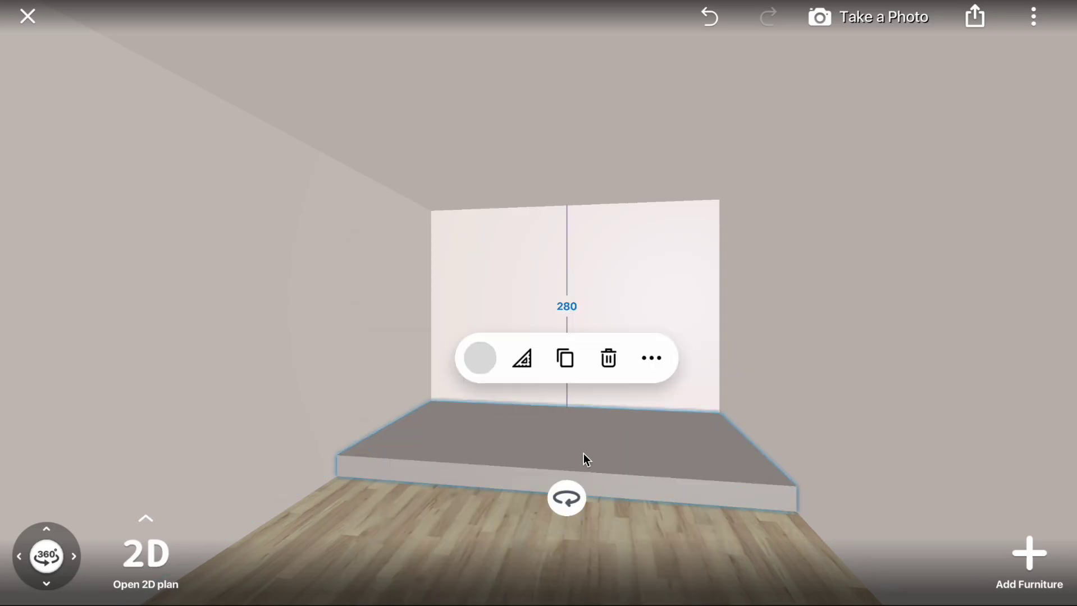
{"action": "left_click", "coordinate": [480, 358]}
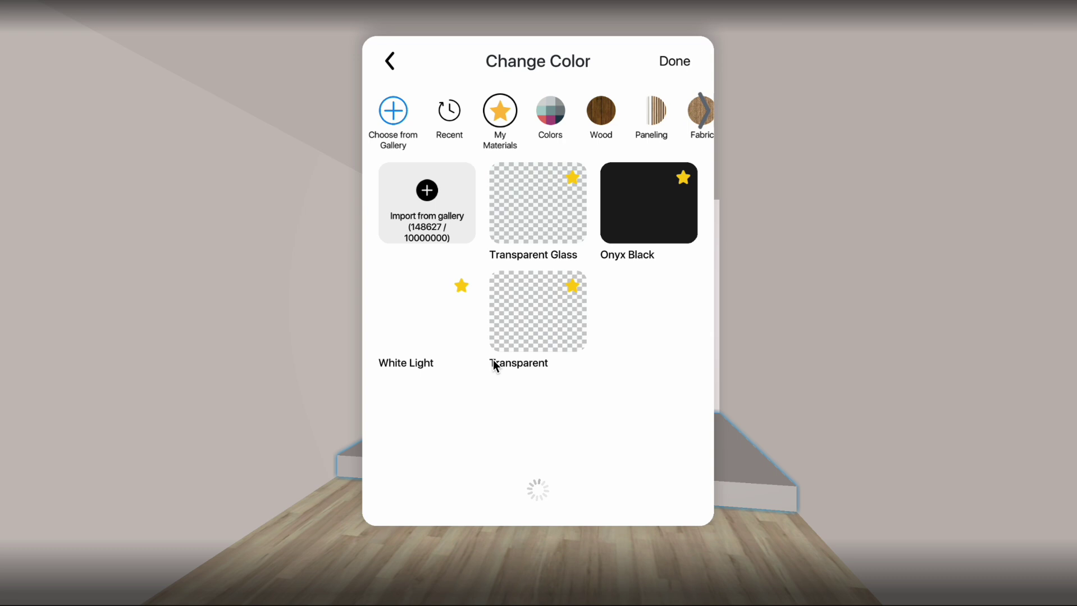
{"action": "left_click", "coordinate": [601, 135]}
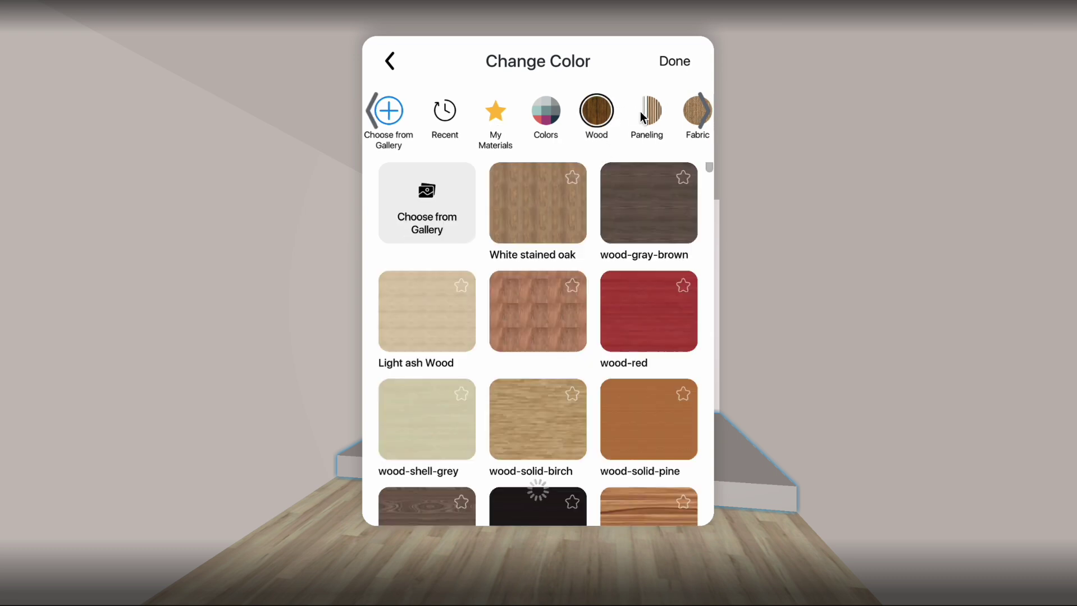
{"action": "left_click_drag", "start_coordinate": [622, 111], "coordinate": [132, 51]}
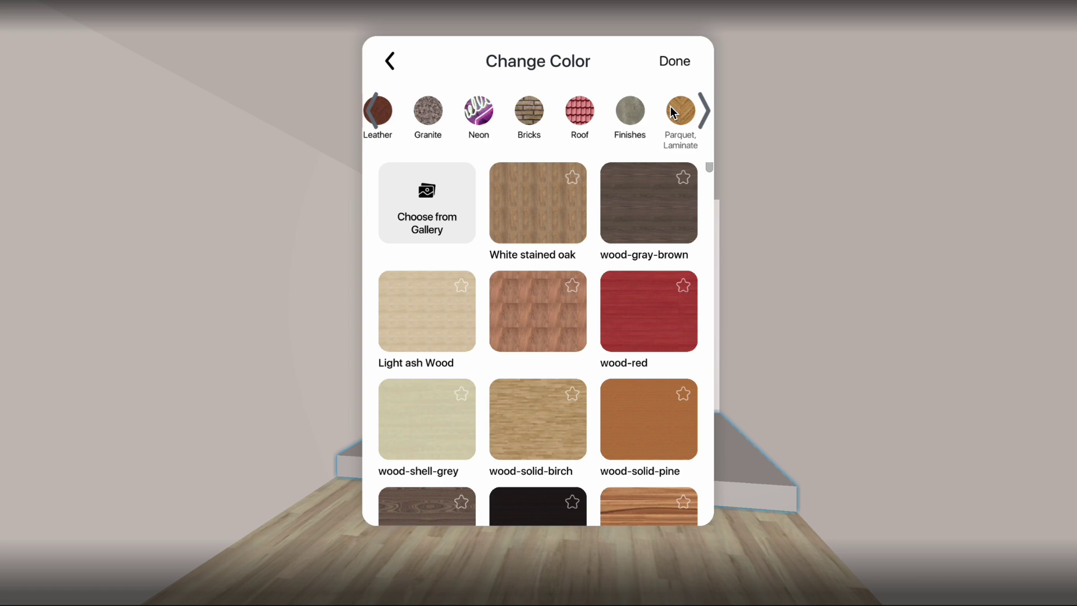
{"action": "scroll", "coordinate": [556, 296], "scroll_direction": "down", "scroll_amount": 2}
{"action": "scroll", "coordinate": [555, 290], "scroll_direction": "down", "scroll_amount": 15}
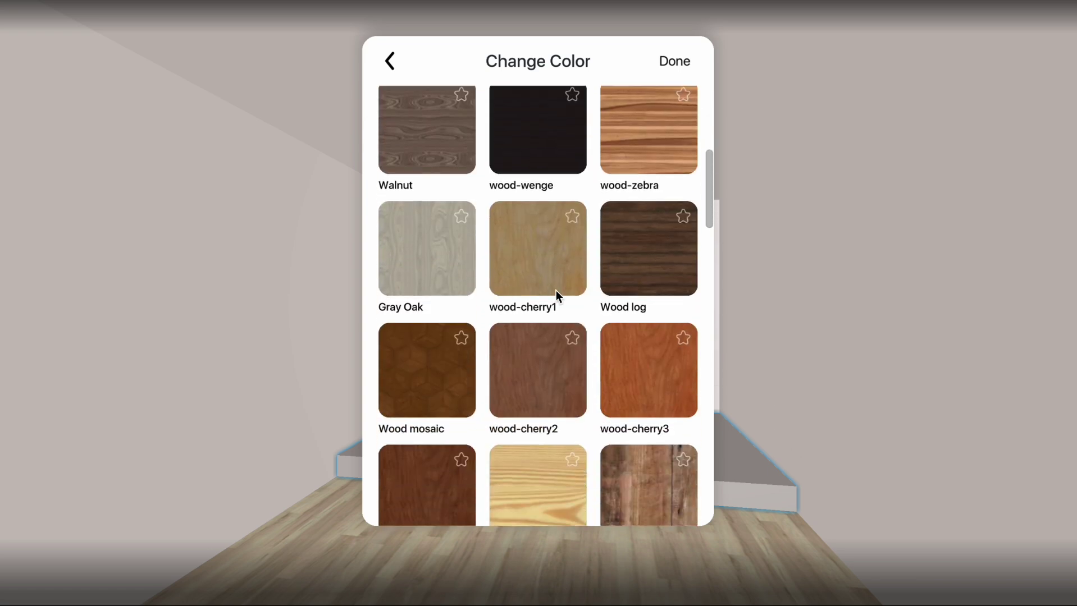
{"action": "scroll", "coordinate": [554, 358], "scroll_direction": "down", "scroll_amount": 7}
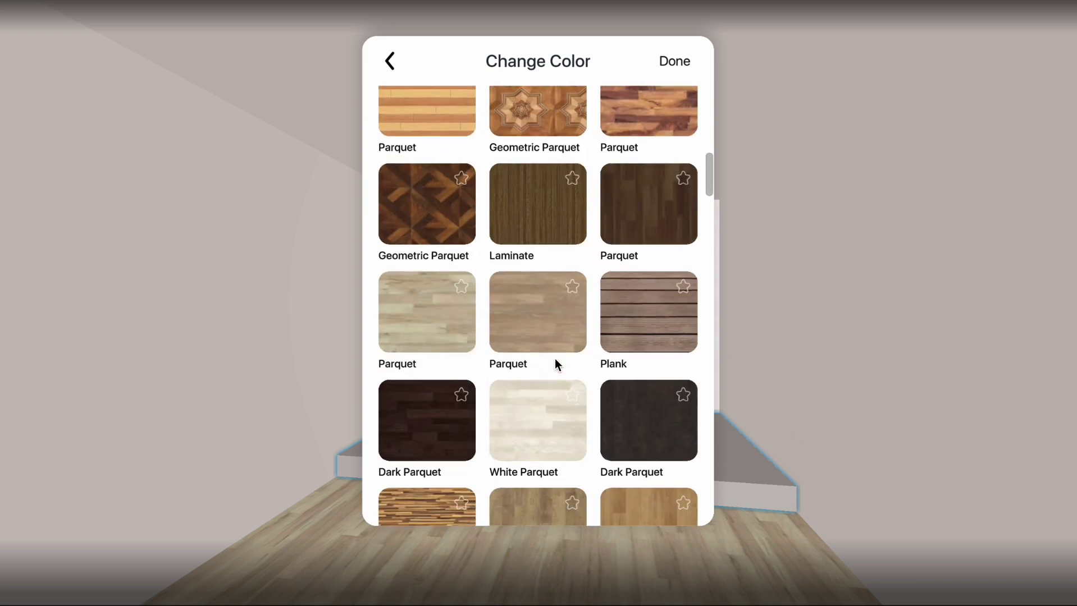
{"action": "left_click", "coordinate": [466, 325]}
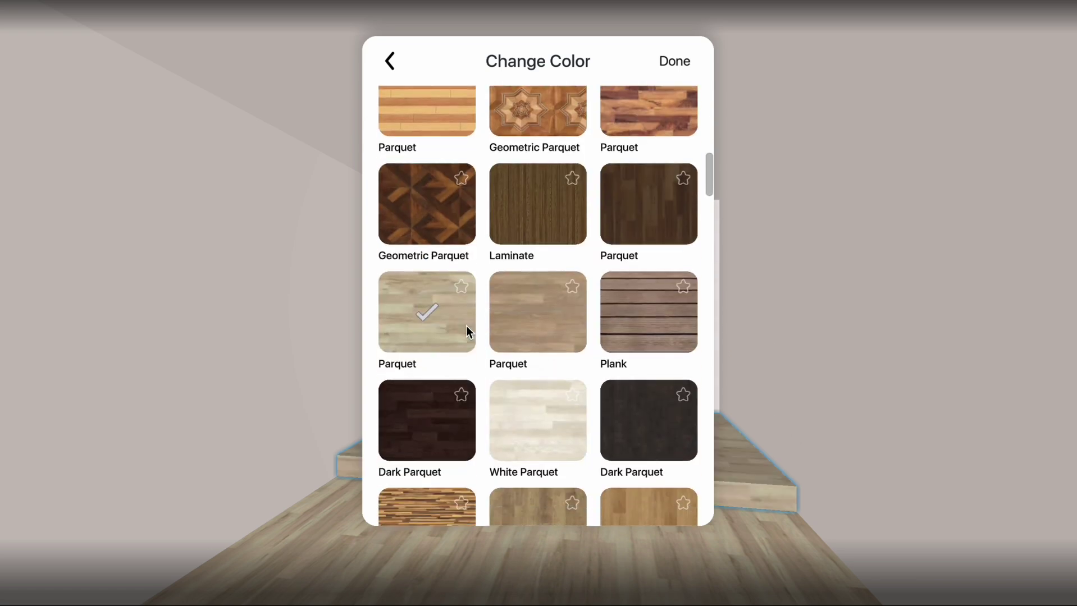
{"action": "left_click", "coordinate": [681, 62]}
{"action": "left_click", "coordinate": [577, 536]}
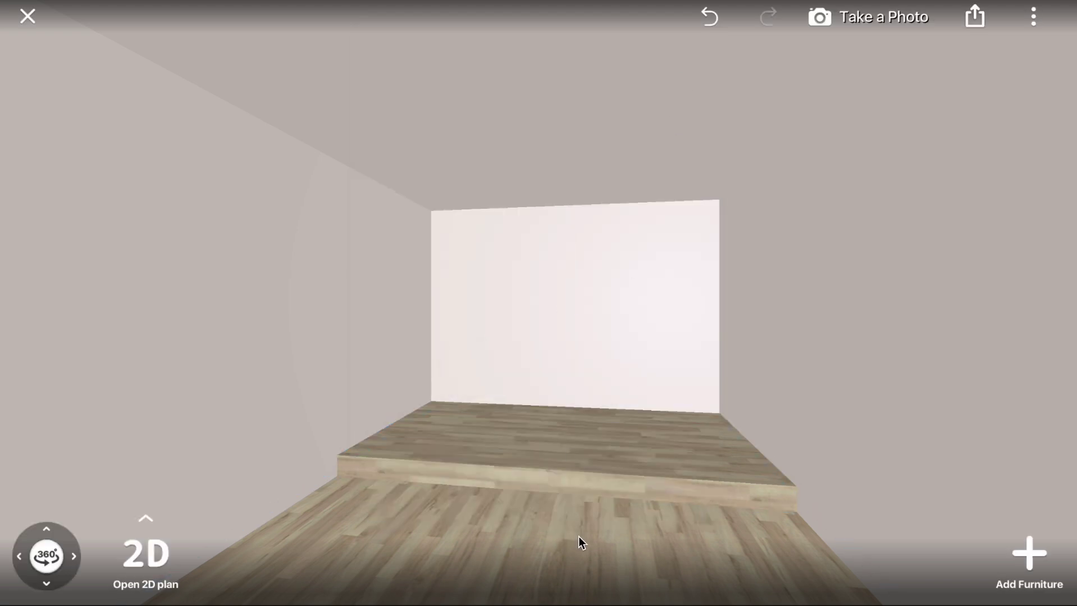
- Open the ceiling for editing in plan view and add a 50 x 50 cm Constructions cube to it
{"action": "left_click_drag", "start_coordinate": [577, 537], "coordinate": [578, 499]}
{"action": "left_click", "coordinate": [635, 159]}
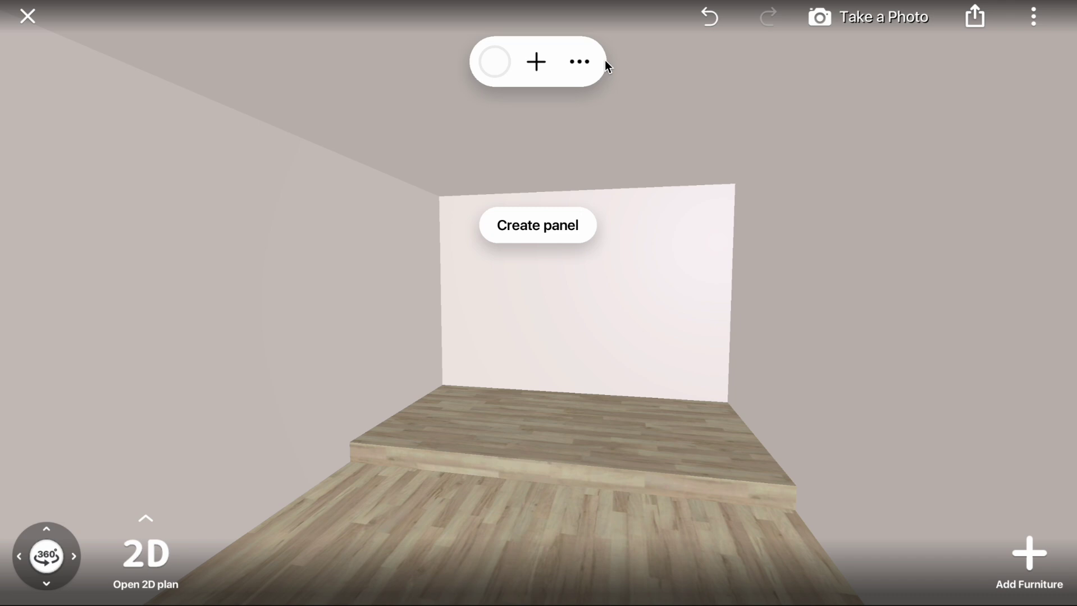
{"action": "left_click", "coordinate": [587, 65]}
{"action": "left_click", "coordinate": [505, 138]}
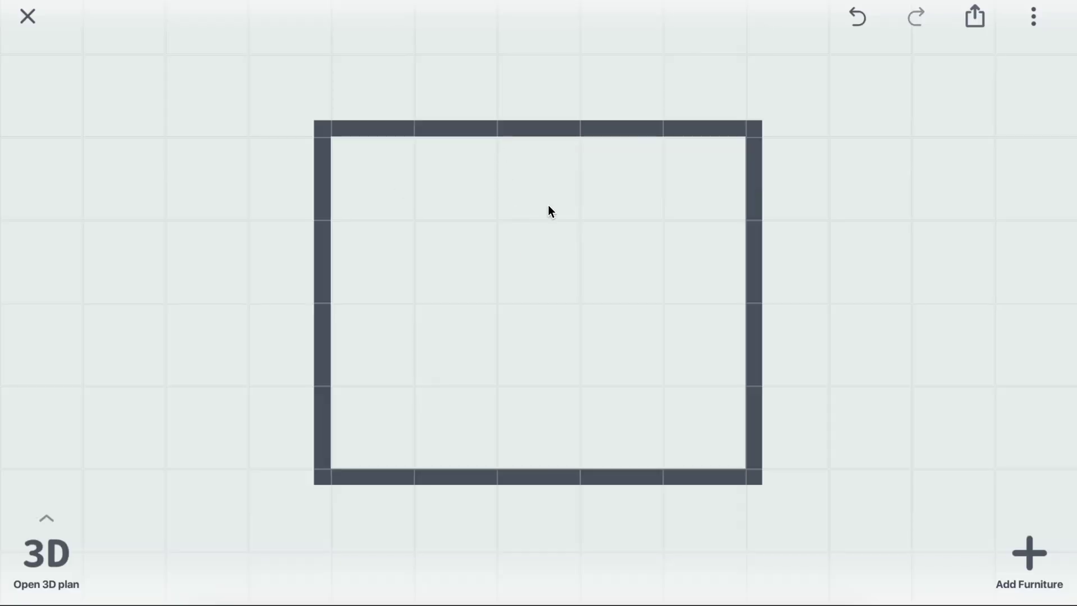
{"action": "left_click", "coordinate": [1024, 551]}
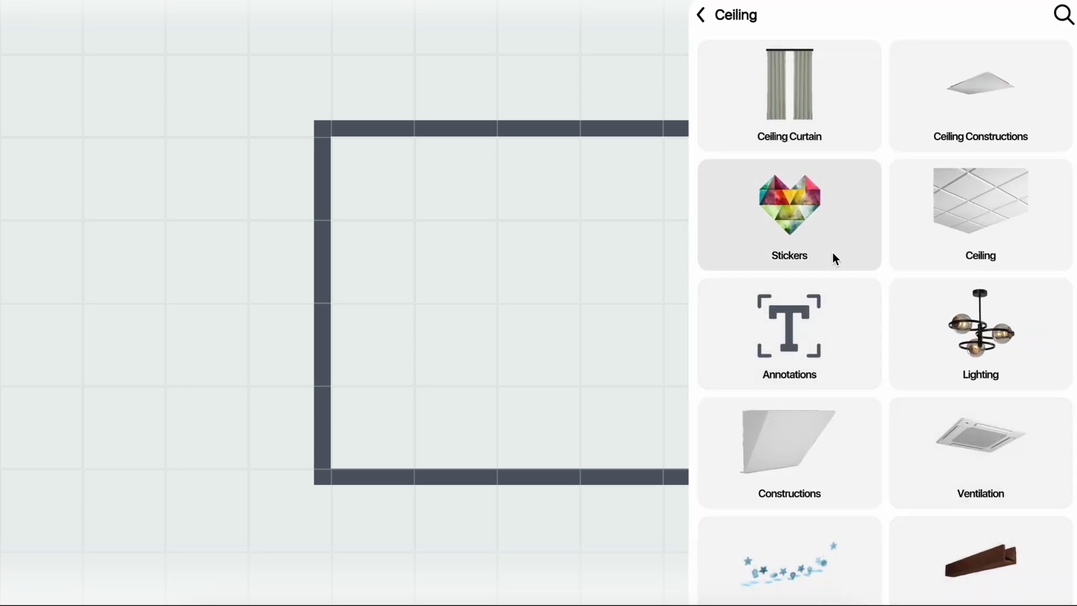
{"action": "left_click", "coordinate": [751, 455]}
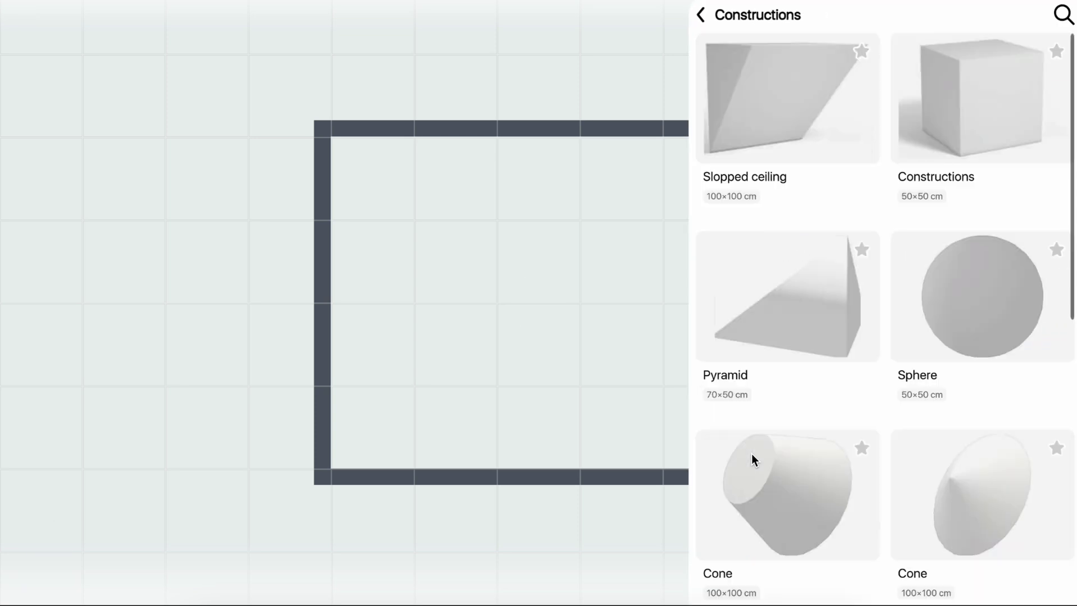
{"action": "left_click", "coordinate": [891, 132]}
- Place the cube in the ceiling's upper-left corner and stretch it along the entire left wall
{"action": "left_click_drag", "start_coordinate": [463, 168], "coordinate": [355, 145]}
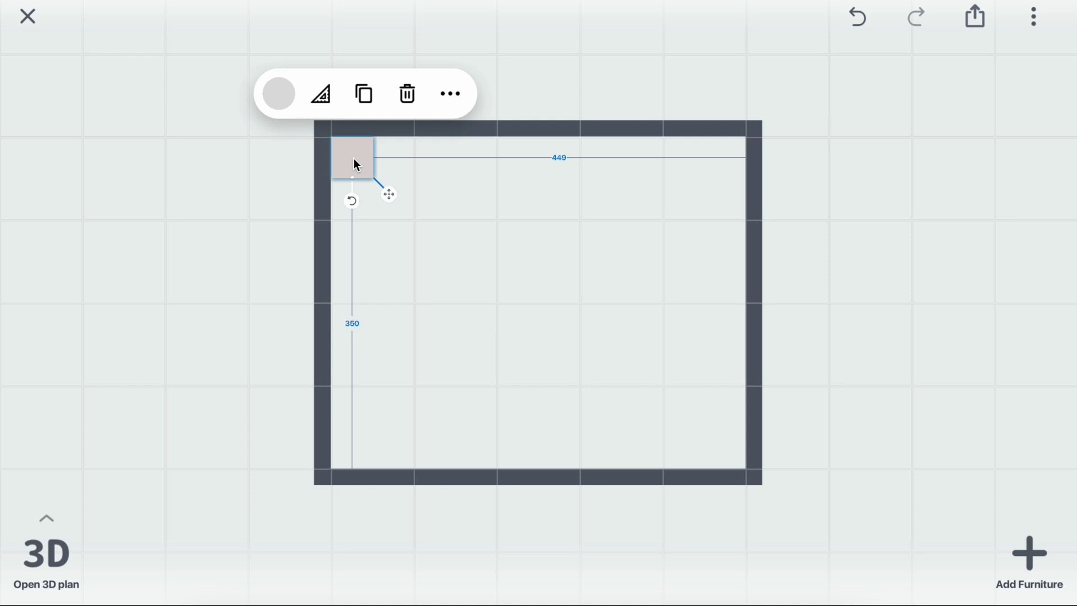
{"action": "scroll", "coordinate": [393, 162], "scroll_direction": "up", "scroll_amount": 2}
{"action": "scroll", "coordinate": [513, 245], "scroll_direction": "up", "scroll_amount": 3}
{"action": "scroll", "coordinate": [521, 252], "scroll_direction": "down", "scroll_amount": 5}
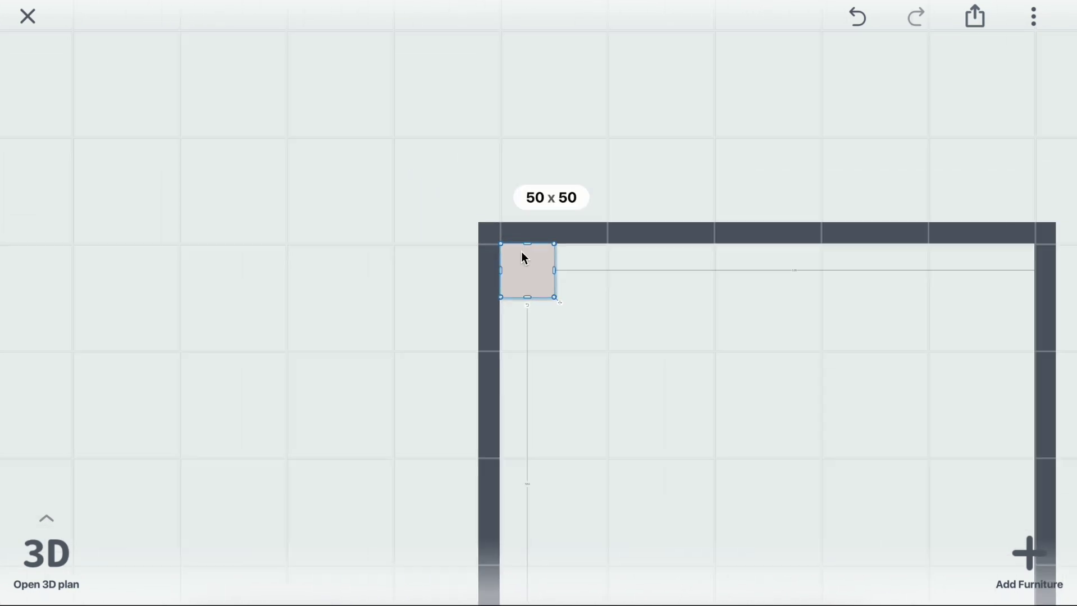
{"action": "left_click_drag", "start_coordinate": [526, 281], "coordinate": [552, 529]}
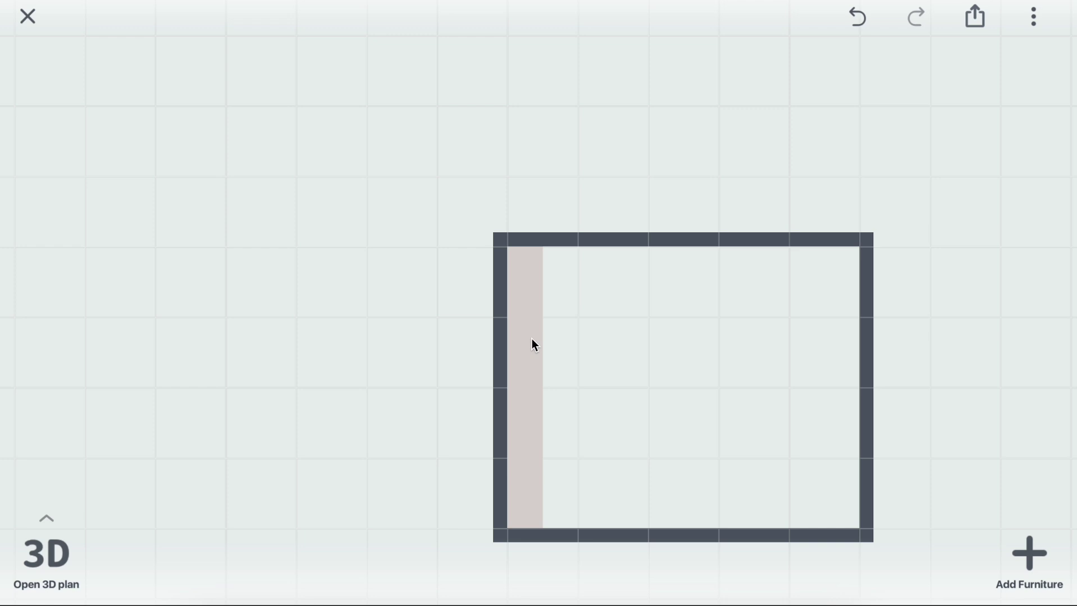
- Duplicate the left ceiling block and place the copy along the right wall
{"action": "left_click", "coordinate": [532, 338]}
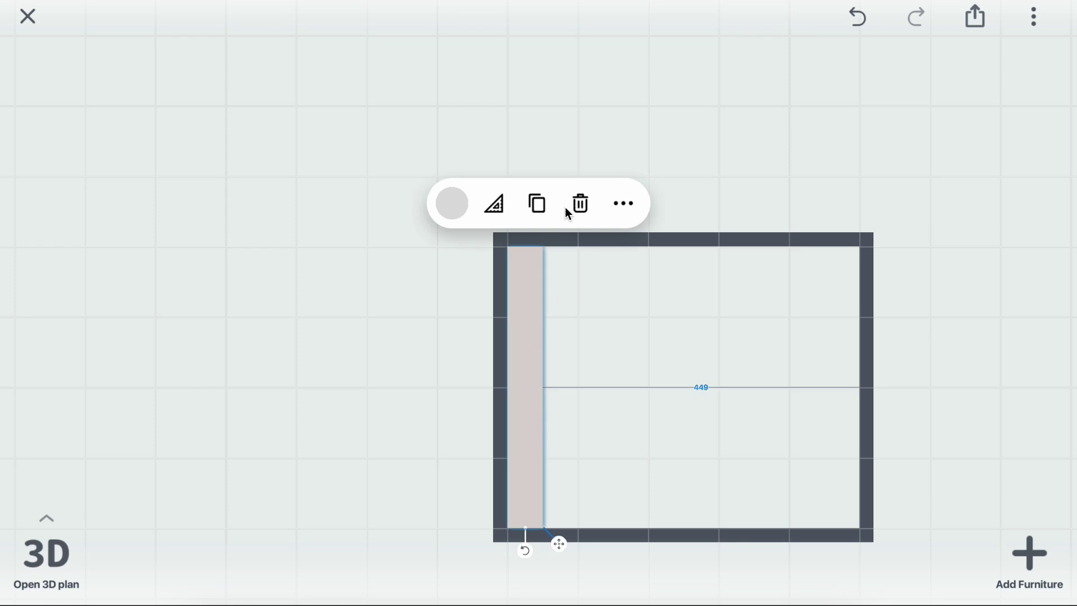
{"action": "left_click", "coordinate": [540, 207]}
{"action": "left_click_drag", "start_coordinate": [531, 312], "coordinate": [762, 380]}
- Duplicate the right ceiling block, rotate the copy a quarter turn and place it along the upper wall
{"action": "left_click", "coordinate": [843, 305]}
{"action": "left_click", "coordinate": [853, 203]}
{"action": "left_click_drag", "start_coordinate": [757, 553], "coordinate": [613, 392]}
{"action": "left_click_drag", "start_coordinate": [690, 374], "coordinate": [612, 250]}
{"action": "left_click", "coordinate": [721, 334]}
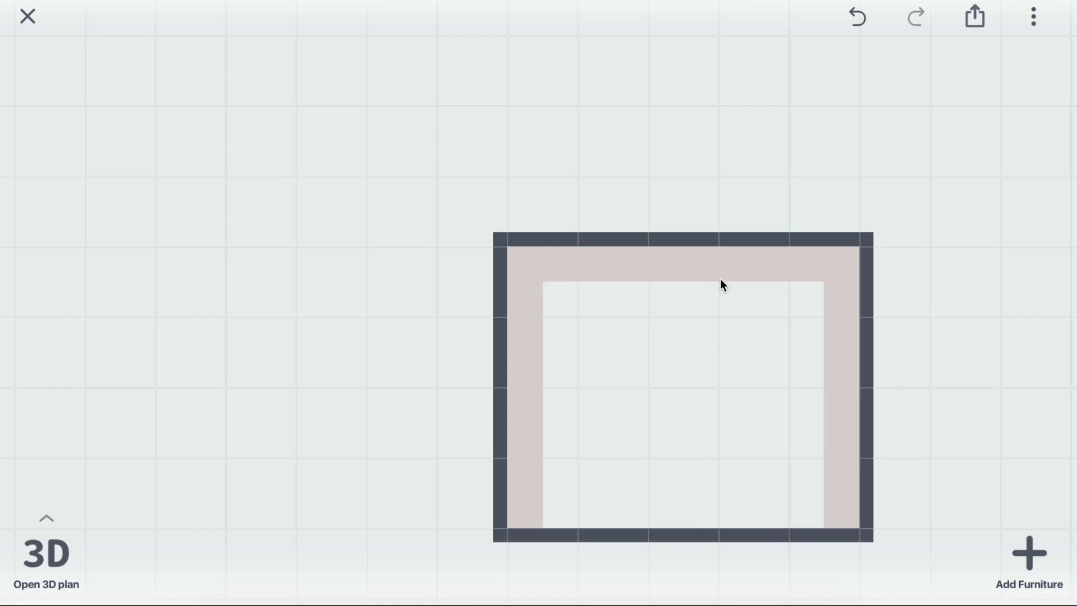
- Duplicate the upper ceiling block and place the copy along the lower wall to close the ceiling frame
{"action": "left_click", "coordinate": [720, 269]}
{"action": "left_click", "coordinate": [684, 203]}
{"action": "left_click_drag", "start_coordinate": [677, 265], "coordinate": [689, 530]}
{"action": "left_click", "coordinate": [638, 456]}
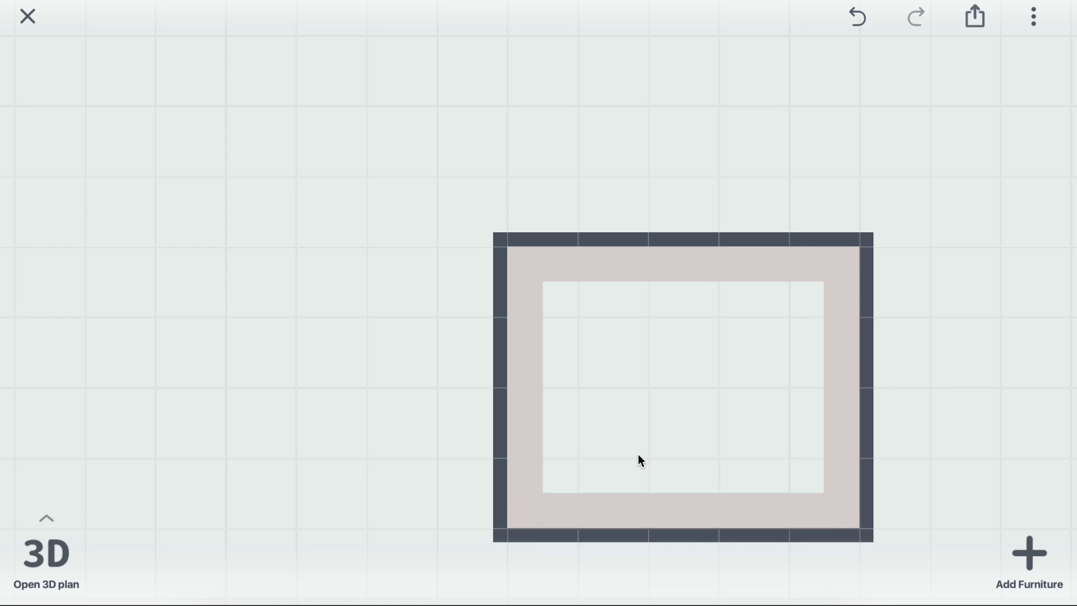
- Switch to the 3D view and apply the White color to the dropped ceiling block along the far wall
{"action": "left_click", "coordinate": [84, 577]}
{"action": "left_click_drag", "start_coordinate": [391, 328], "coordinate": [689, 222]}
{"action": "left_click", "coordinate": [686, 219]}
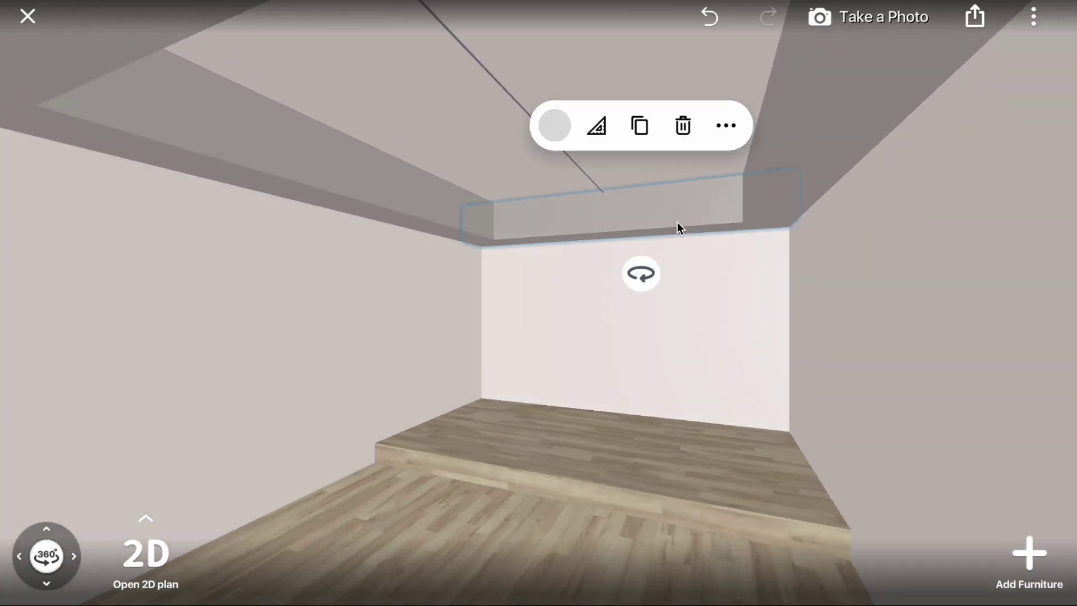
{"action": "left_click", "coordinate": [553, 129]}
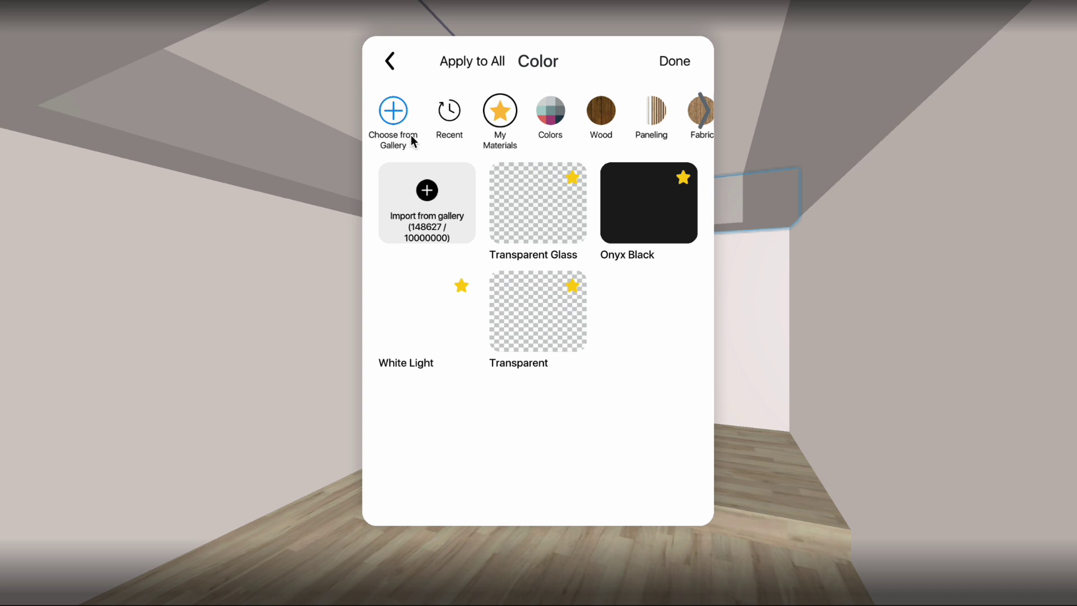
{"action": "left_click", "coordinate": [550, 112]}
{"action": "left_click", "coordinate": [402, 235]}
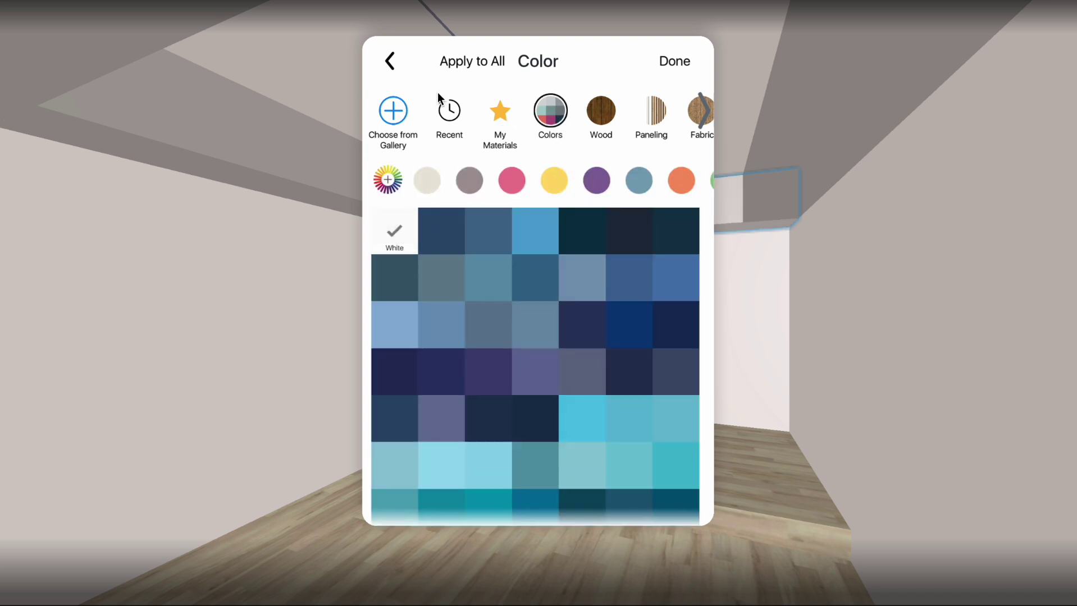
{"action": "left_click", "coordinate": [662, 61]}
{"action": "left_click", "coordinate": [577, 293]}
{"action": "left_click", "coordinate": [738, 268]}
{"action": "scroll", "coordinate": [611, 284], "scroll_direction": "up", "scroll_amount": 3}
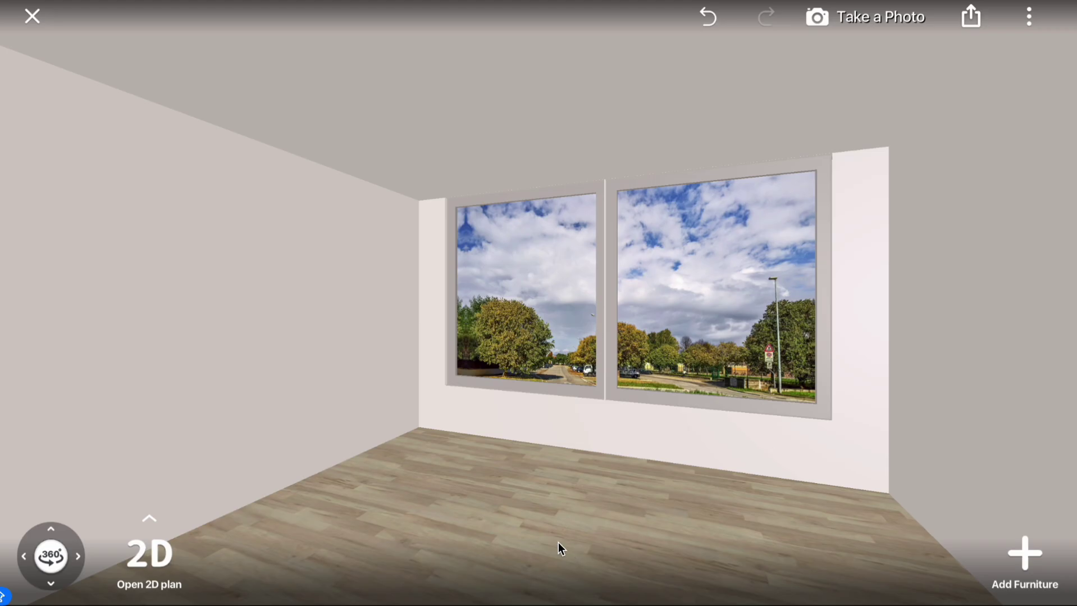
- Add a cube from the Primitives constructions and place it on the floor in the left corner of the window wall
{"action": "left_click_drag", "start_coordinate": [557, 542], "coordinate": [564, 479]}
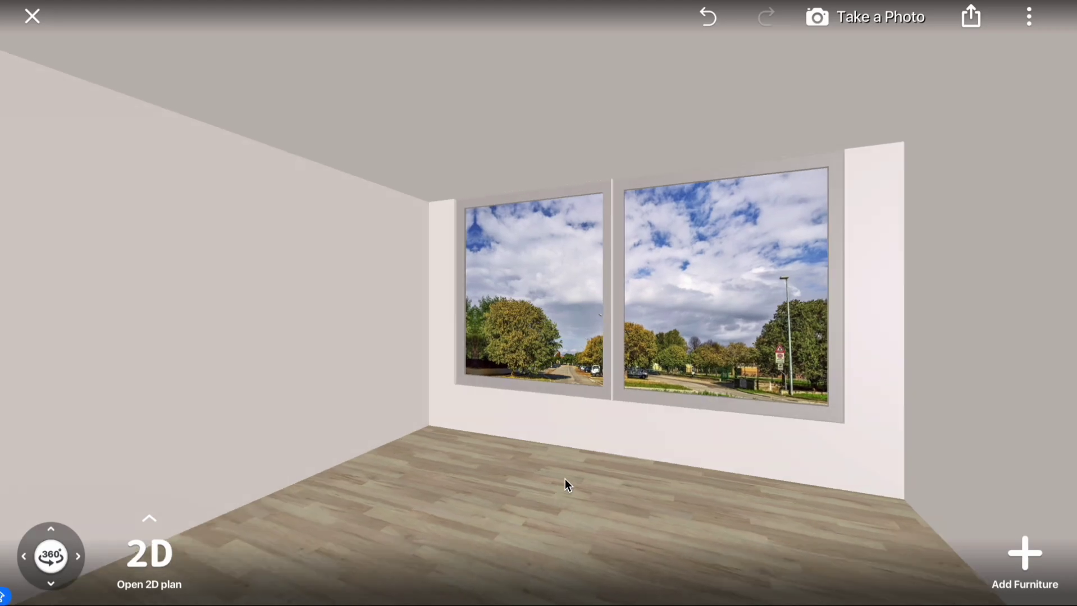
{"action": "left_click", "coordinate": [1023, 553]}
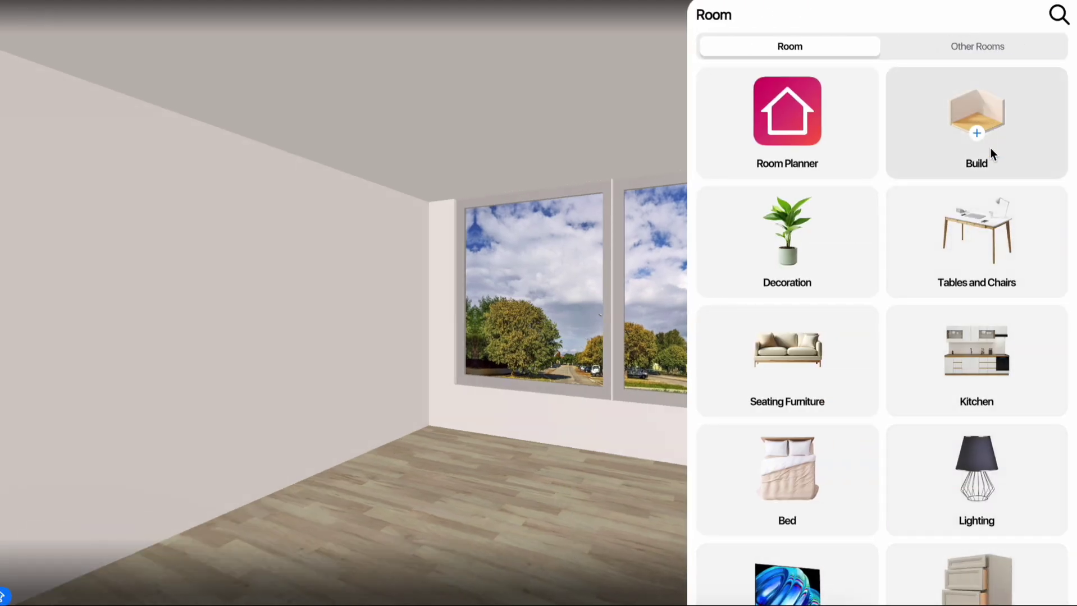
{"action": "left_click", "coordinate": [990, 148]}
{"action": "left_click", "coordinate": [958, 125]}
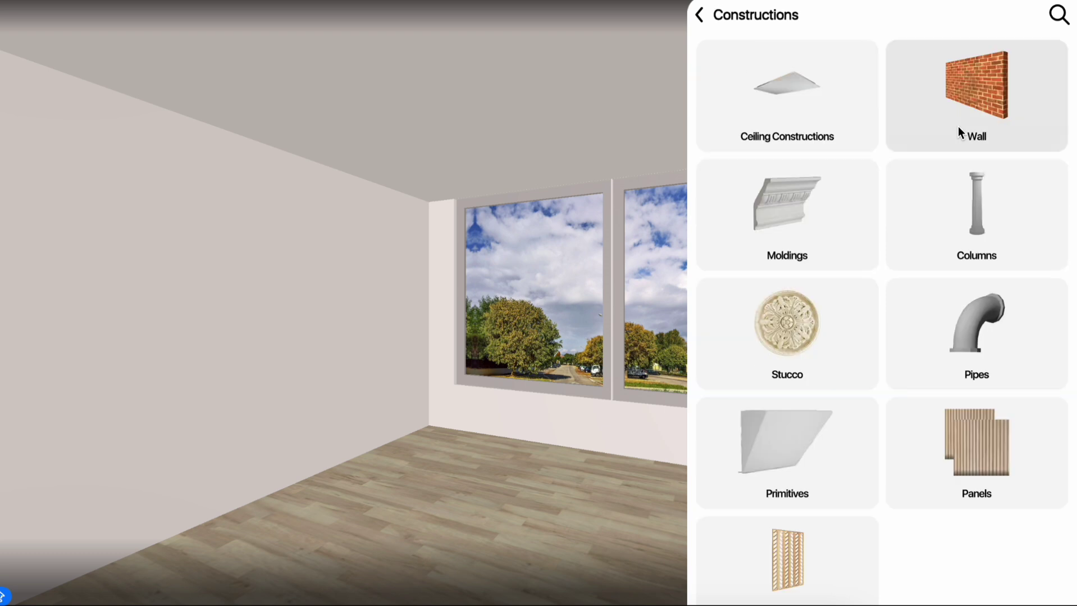
{"action": "left_click", "coordinate": [806, 432]}
{"action": "left_click_drag", "start_coordinate": [795, 307], "coordinate": [423, 425]}
- Stretch the cube along the entire window wall to a width of about 500 cm
{"action": "scroll", "coordinate": [403, 353], "scroll_direction": "up", "scroll_amount": 5}
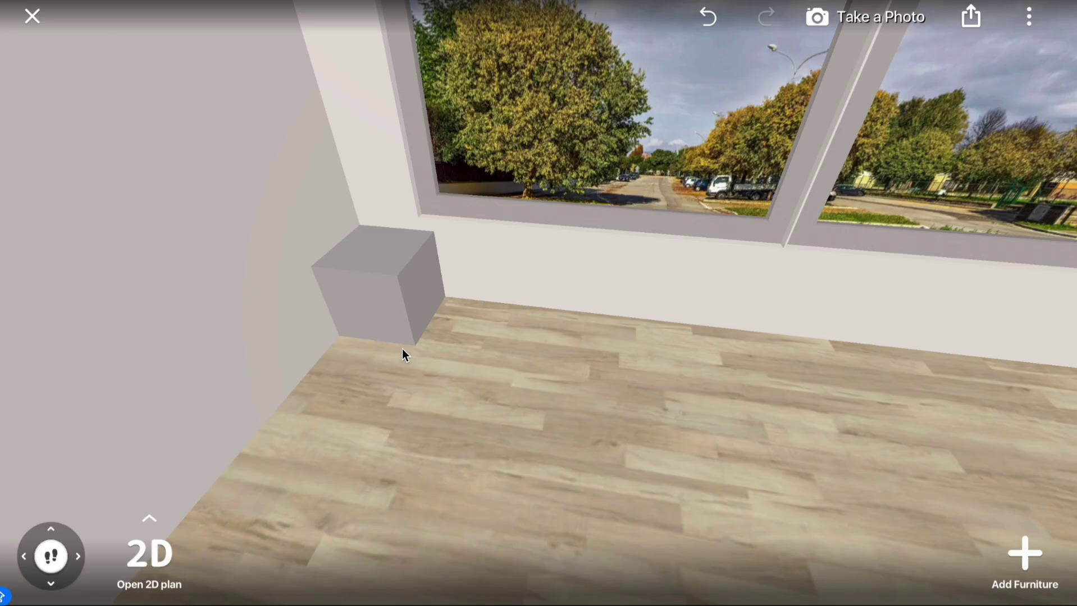
{"action": "left_click_drag", "start_coordinate": [607, 372], "coordinate": [966, 349]}
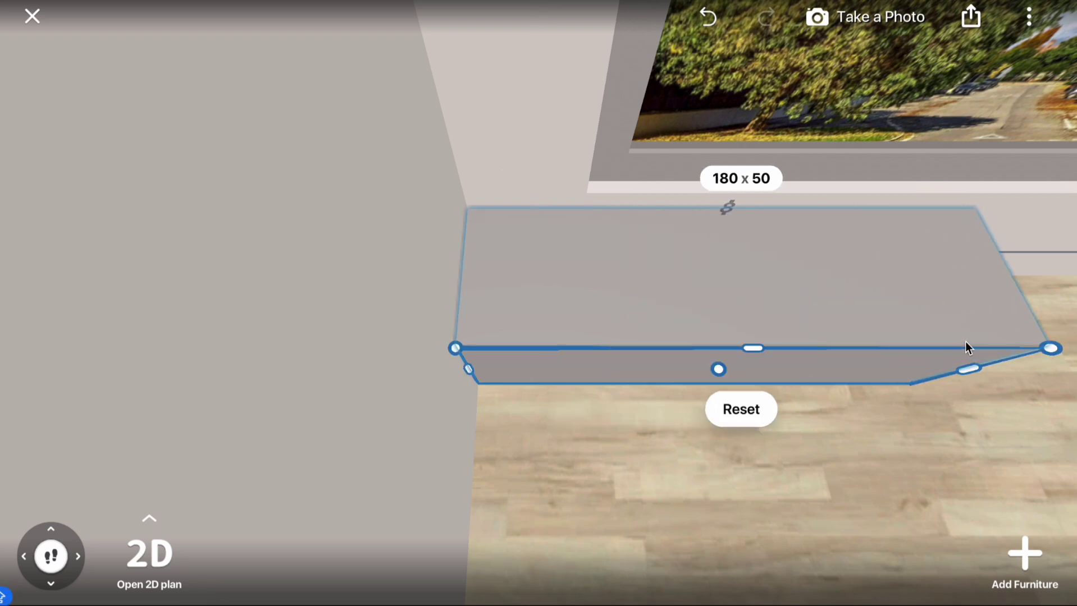
{"action": "left_click_drag", "start_coordinate": [51, 557], "coordinate": [197, 558]}
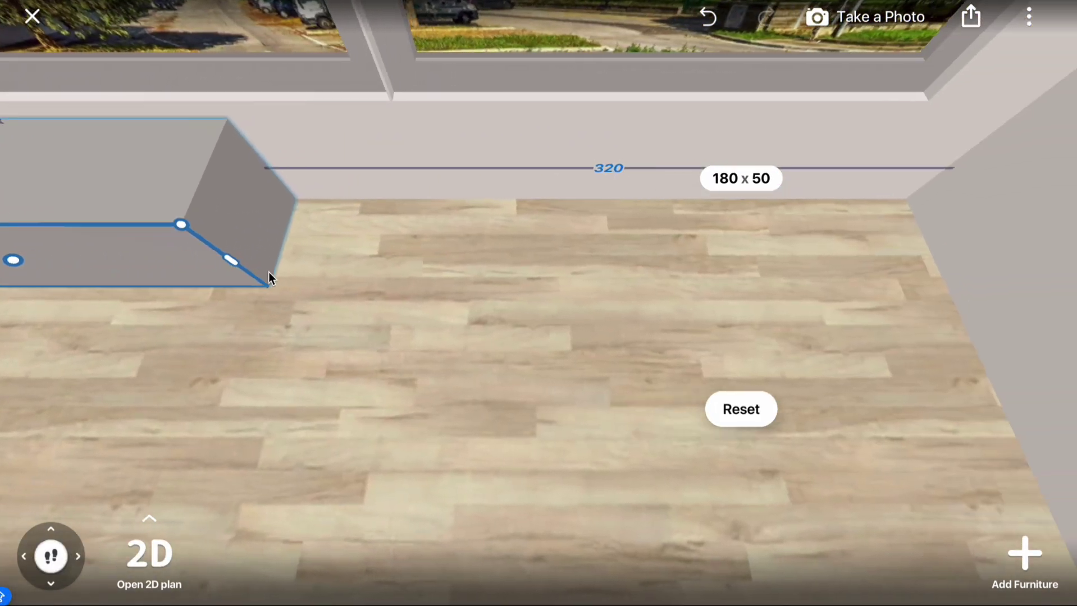
{"action": "left_click_drag", "start_coordinate": [231, 263], "coordinate": [1006, 321]}
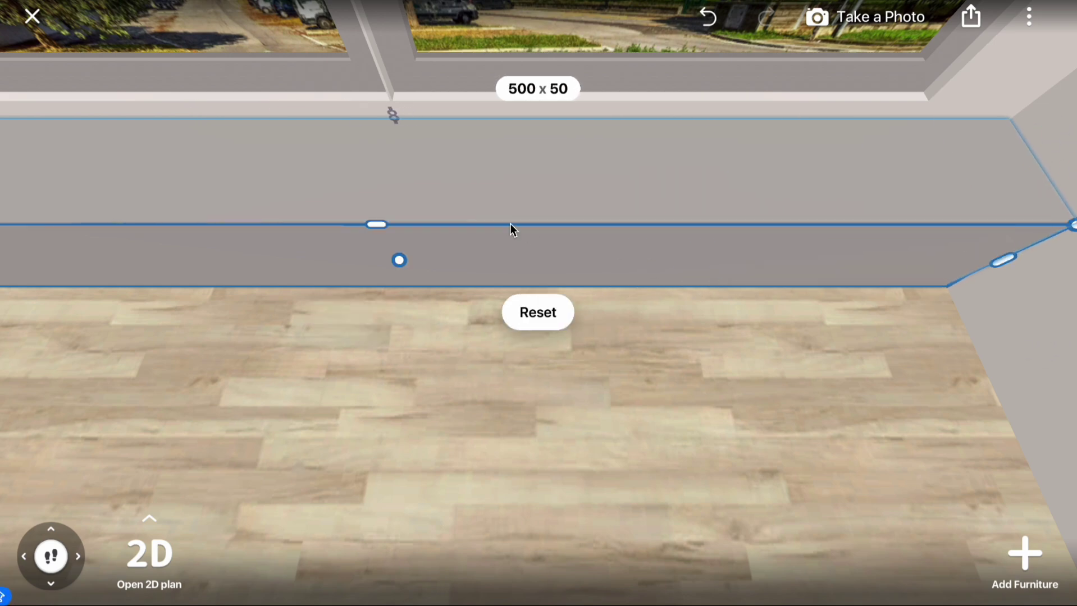
- Set the depth of the block under the window to 70 cm
{"action": "left_click", "coordinate": [530, 89]}
{"action": "left_click", "coordinate": [600, 231]}
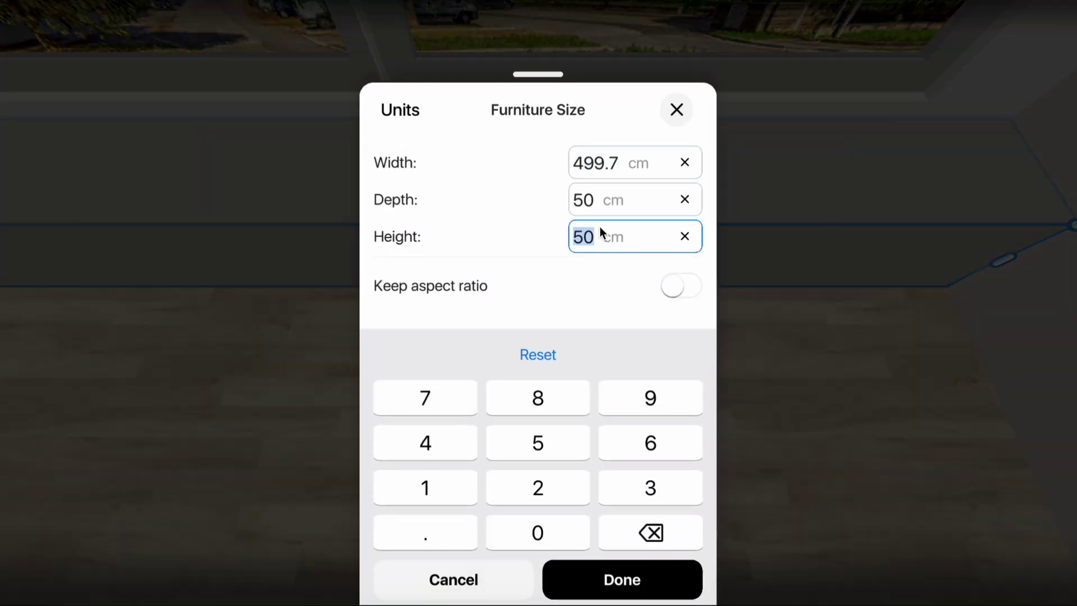
{"action": "left_click", "coordinate": [603, 202]}
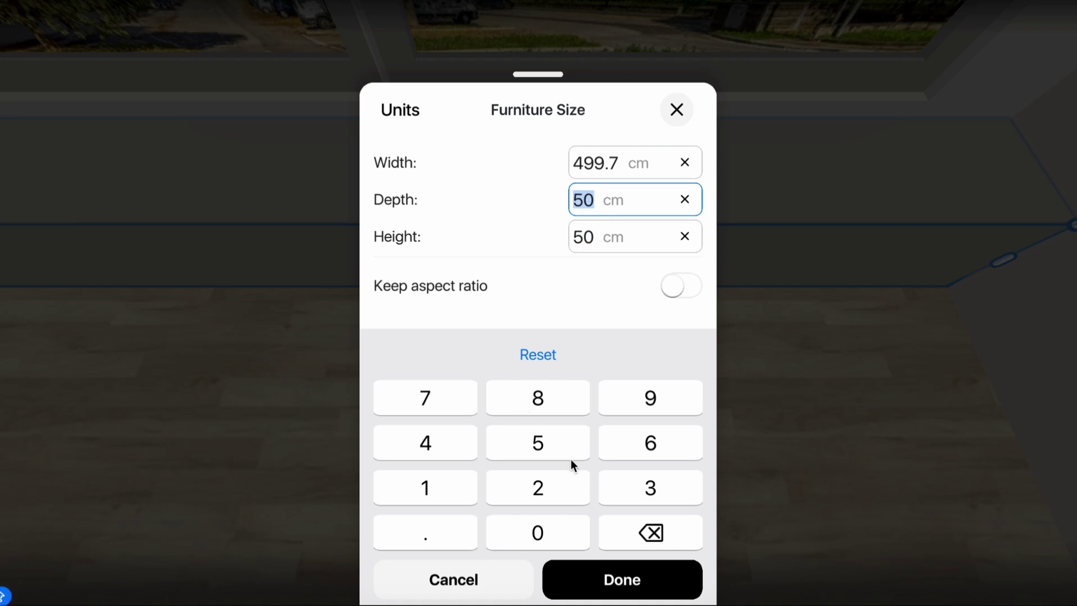
{"action": "left_click", "coordinate": [458, 404]}
{"action": "left_click", "coordinate": [531, 532]}
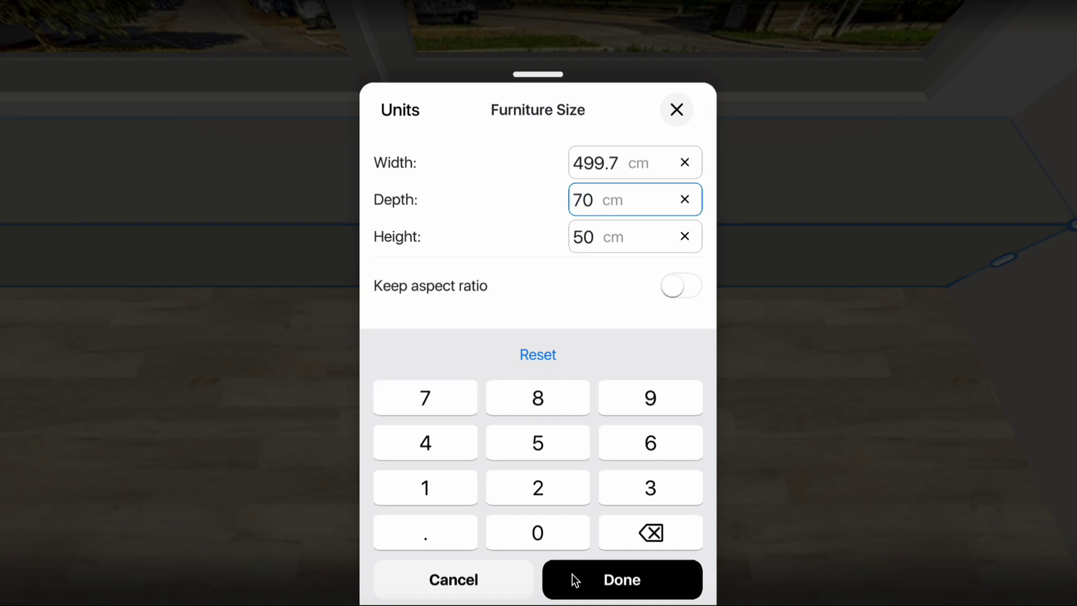
{"action": "left_click", "coordinate": [571, 575]}
{"action": "left_click", "coordinate": [528, 466]}
{"action": "left_click_drag", "start_coordinate": [50, 555], "coordinate": [48, 595]}
{"action": "left_click", "coordinate": [51, 556]}
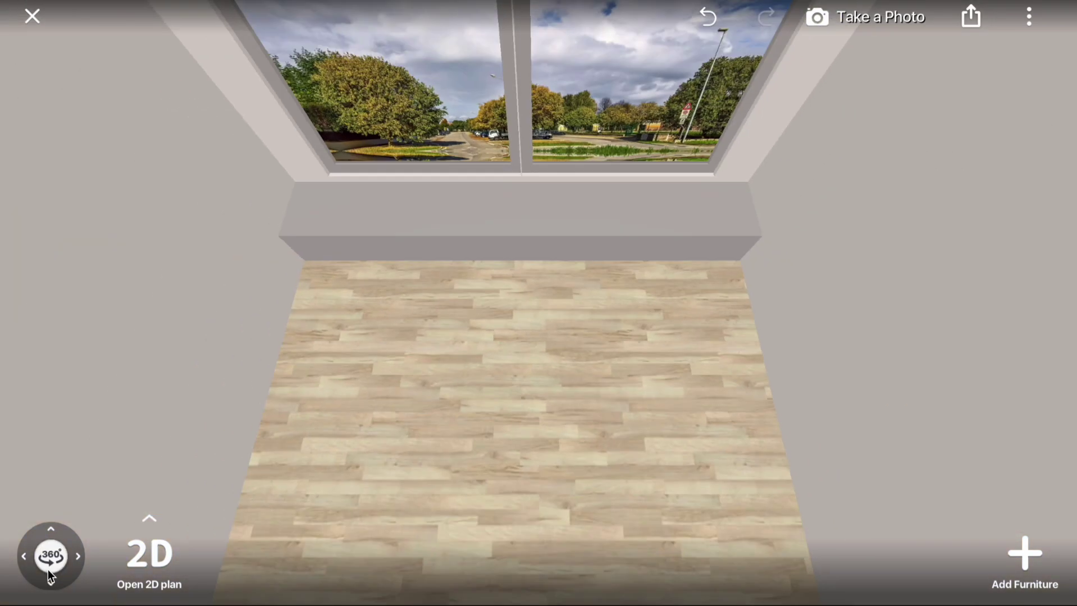
- Apply the Pine wood material to the block under the window
{"action": "left_click_drag", "start_coordinate": [495, 175], "coordinate": [321, 457]}
{"action": "left_click", "coordinate": [355, 412]}
{"action": "left_click", "coordinate": [310, 263]}
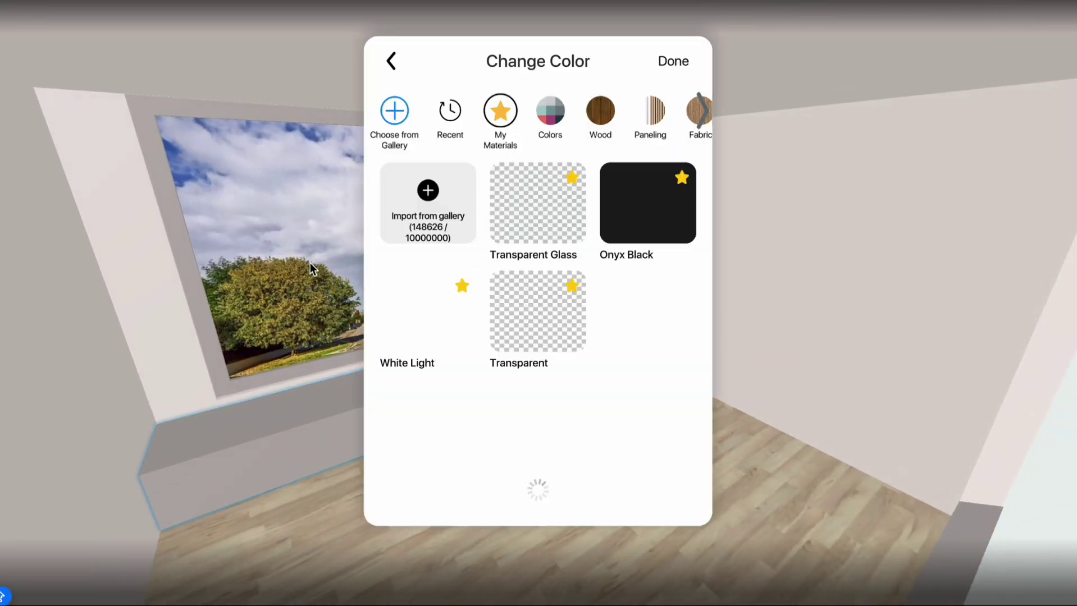
{"action": "left_click", "coordinate": [601, 110]}
{"action": "scroll", "coordinate": [543, 364], "scroll_direction": "down", "scroll_amount": 10}
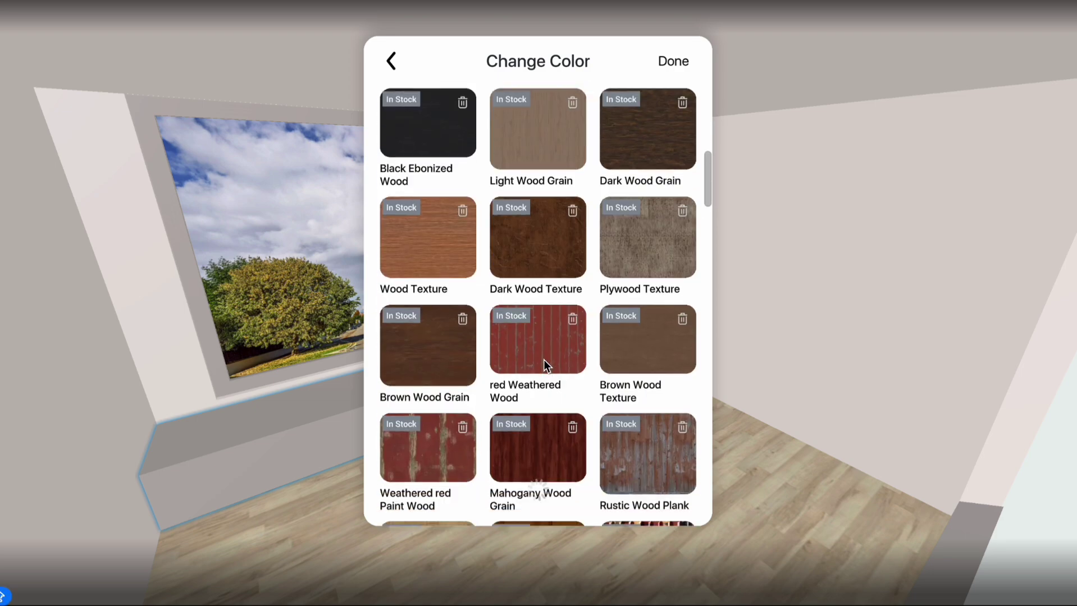
{"action": "left_click", "coordinate": [552, 227]}
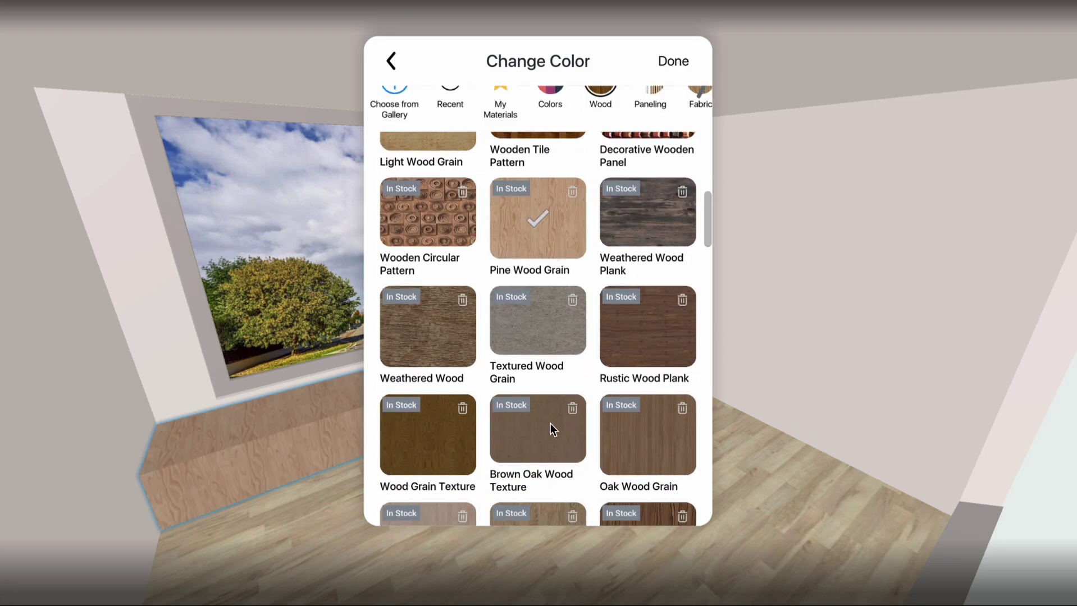
{"action": "scroll", "coordinate": [550, 423], "scroll_direction": "down", "scroll_amount": 15}
{"action": "scroll", "coordinate": [526, 423], "scroll_direction": "down", "scroll_amount": 10}
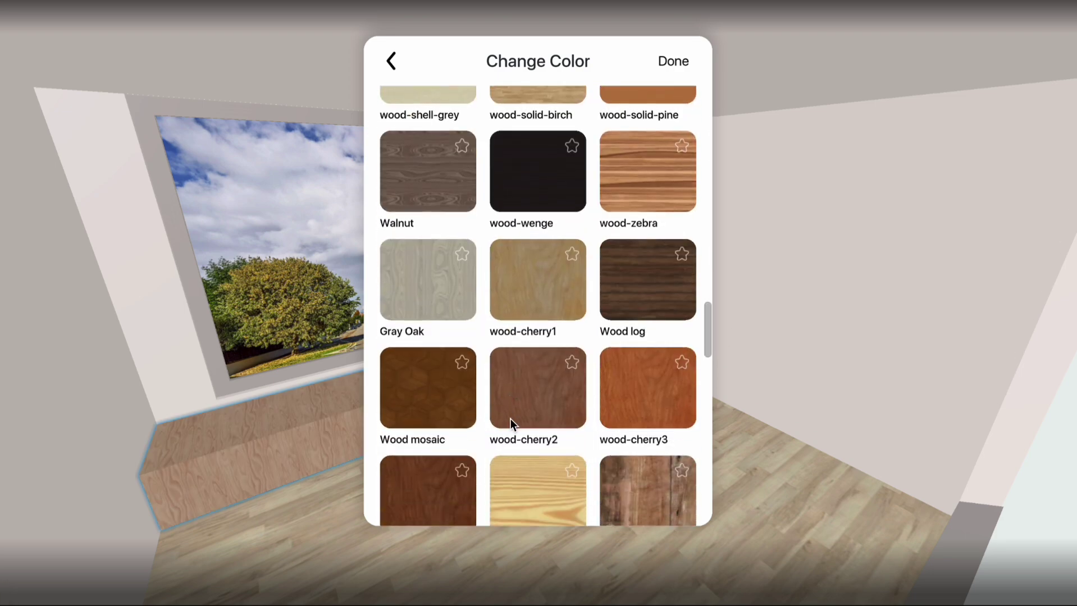
{"action": "scroll", "coordinate": [513, 418], "scroll_direction": "down", "scroll_amount": 7}
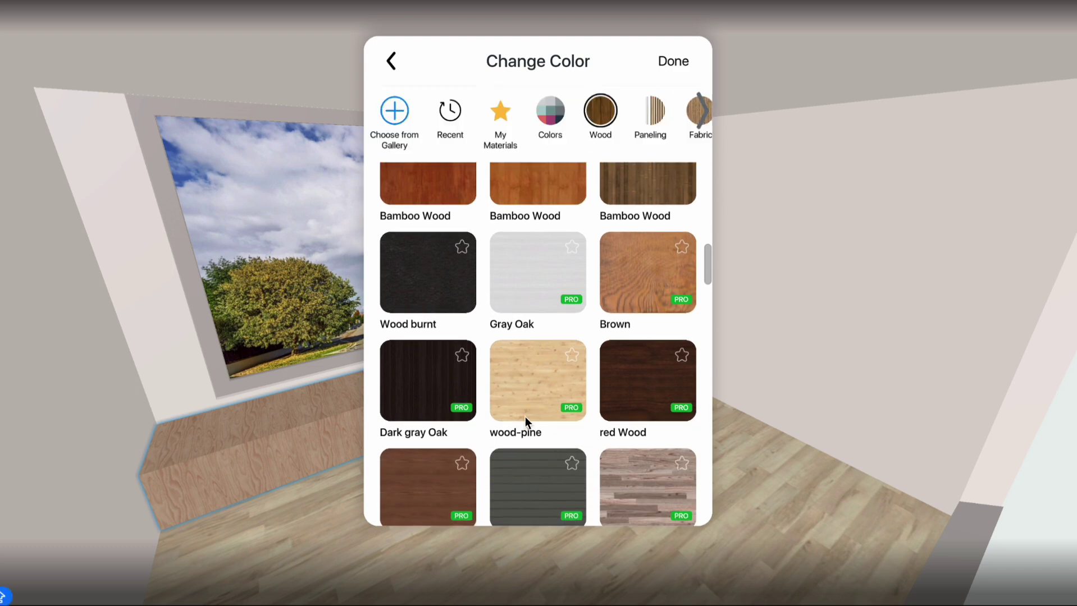
{"action": "left_click", "coordinate": [529, 317]}
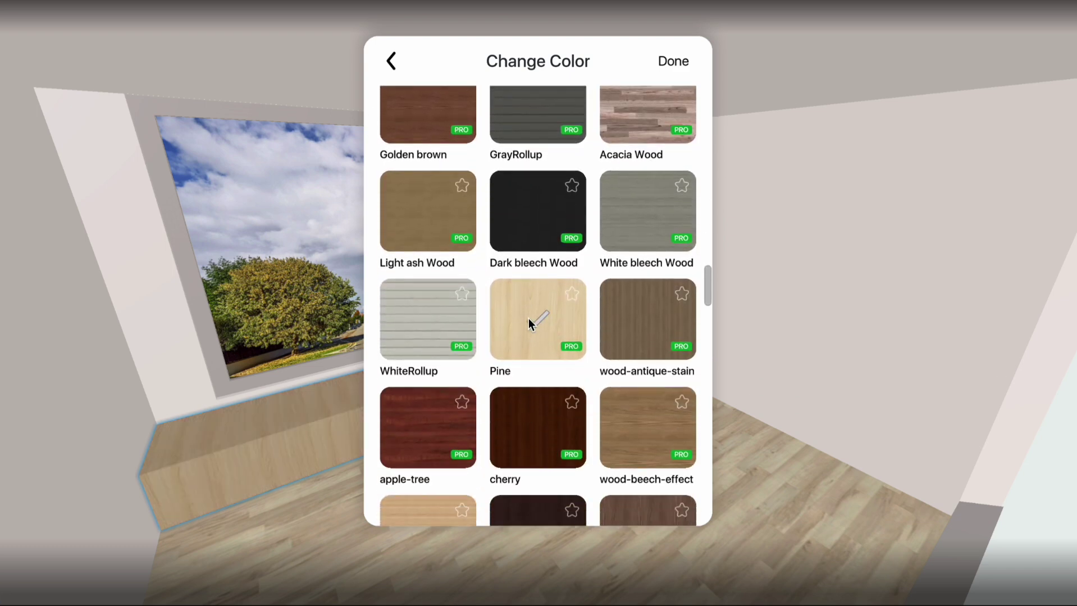
{"action": "left_click", "coordinate": [825, 313]}
{"action": "left_click", "coordinate": [814, 306]}
- Add the teal 69.8×50.7 cm pillow from the seating furniture and place it on the right end of the window bench
{"action": "left_click", "coordinate": [1023, 556]}
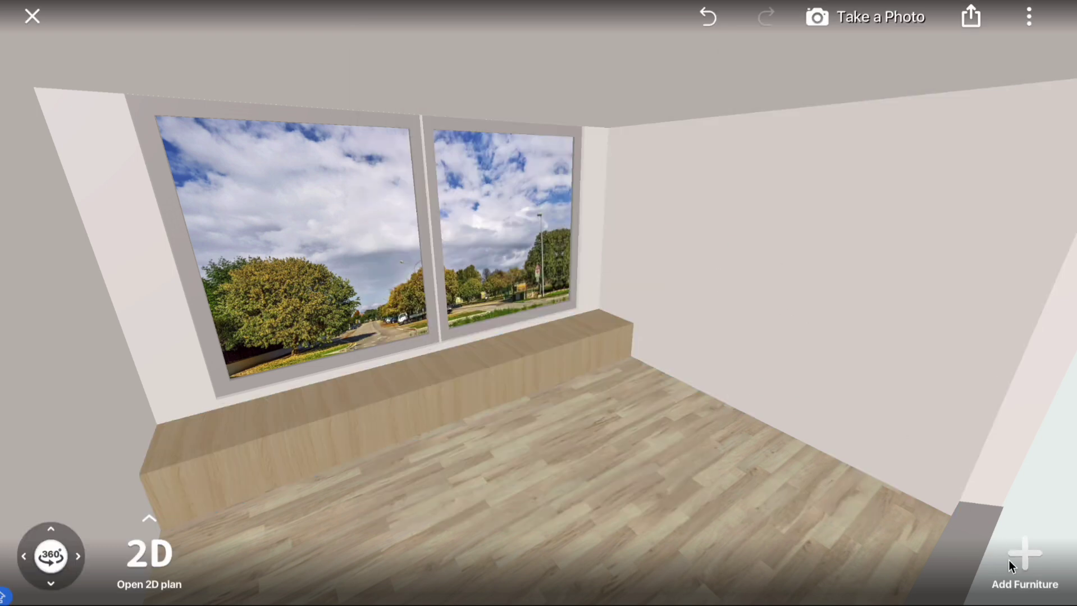
{"action": "left_click", "coordinate": [822, 349]}
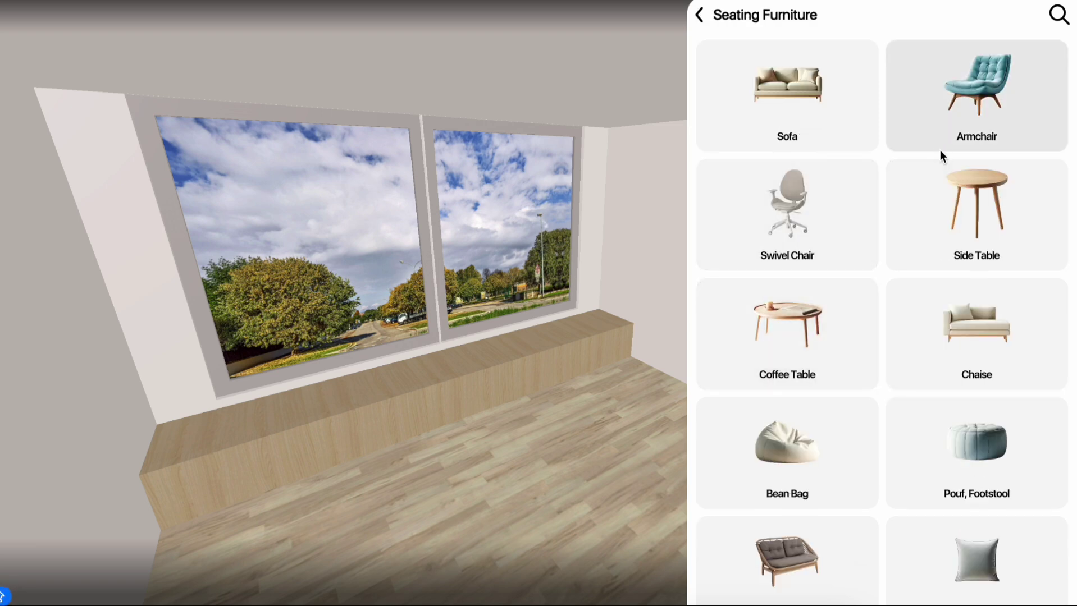
{"action": "scroll", "coordinate": [879, 349], "scroll_direction": "down", "scroll_amount": 2}
{"action": "left_click", "coordinate": [954, 488]}
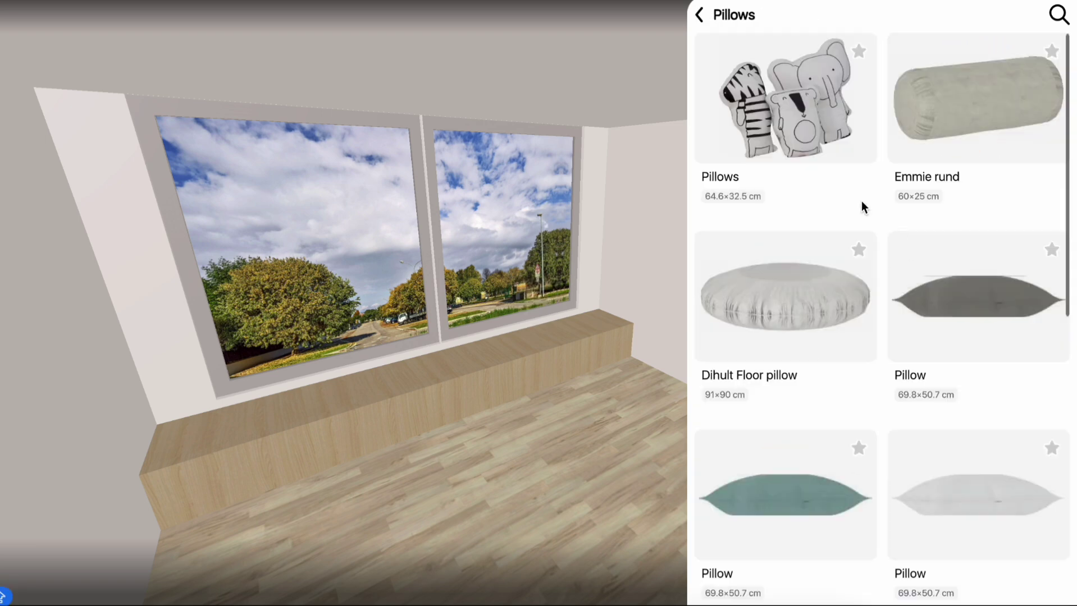
{"action": "scroll", "coordinate": [816, 372], "scroll_direction": "down", "scroll_amount": 5}
{"action": "scroll", "coordinate": [817, 376], "scroll_direction": "down", "scroll_amount": 6}
{"action": "scroll", "coordinate": [817, 376], "scroll_direction": "up", "scroll_amount": 4}
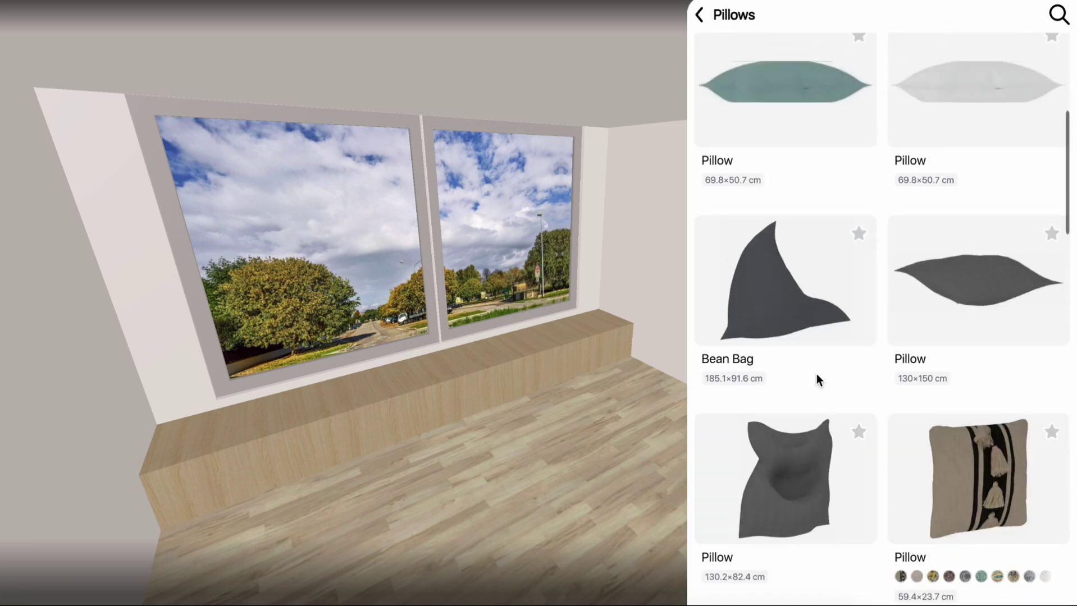
{"action": "left_click_drag", "start_coordinate": [810, 85], "coordinate": [599, 304]}
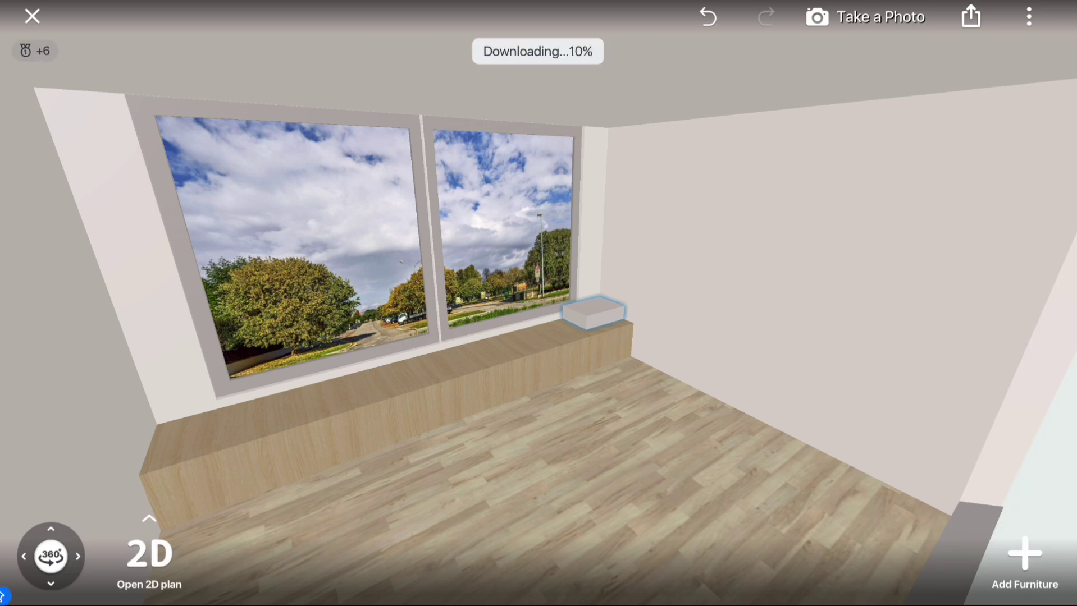
- Place another pillow from the catalog on the window bench beside the teal one and rotate it
{"action": "left_click", "coordinate": [1017, 566]}
{"action": "scroll", "coordinate": [985, 440], "scroll_direction": "down", "scroll_amount": 8}
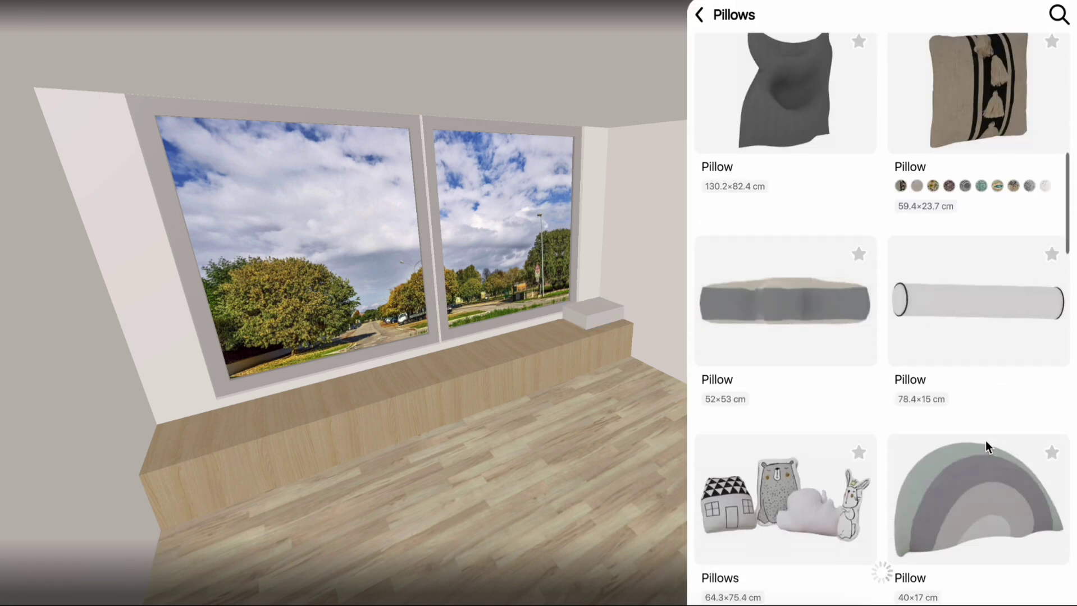
{"action": "scroll", "coordinate": [985, 441], "scroll_direction": "down", "scroll_amount": 10}
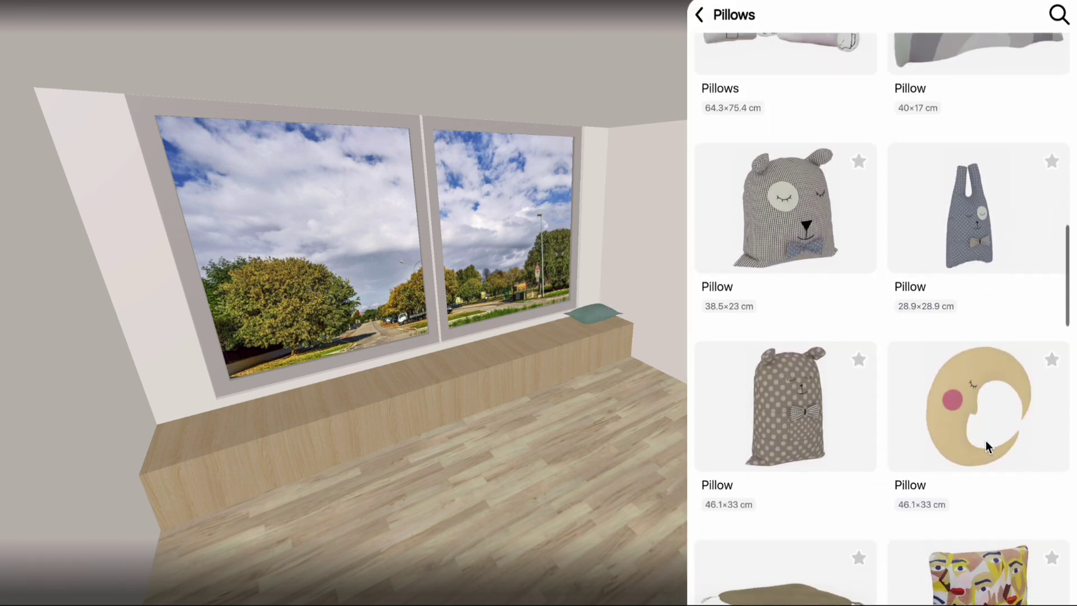
{"action": "scroll", "coordinate": [986, 442], "scroll_direction": "down", "scroll_amount": 5}
{"action": "left_click_drag", "start_coordinate": [791, 371], "coordinate": [529, 345]}
{"action": "left_click_drag", "start_coordinate": [529, 395], "coordinate": [554, 395]}
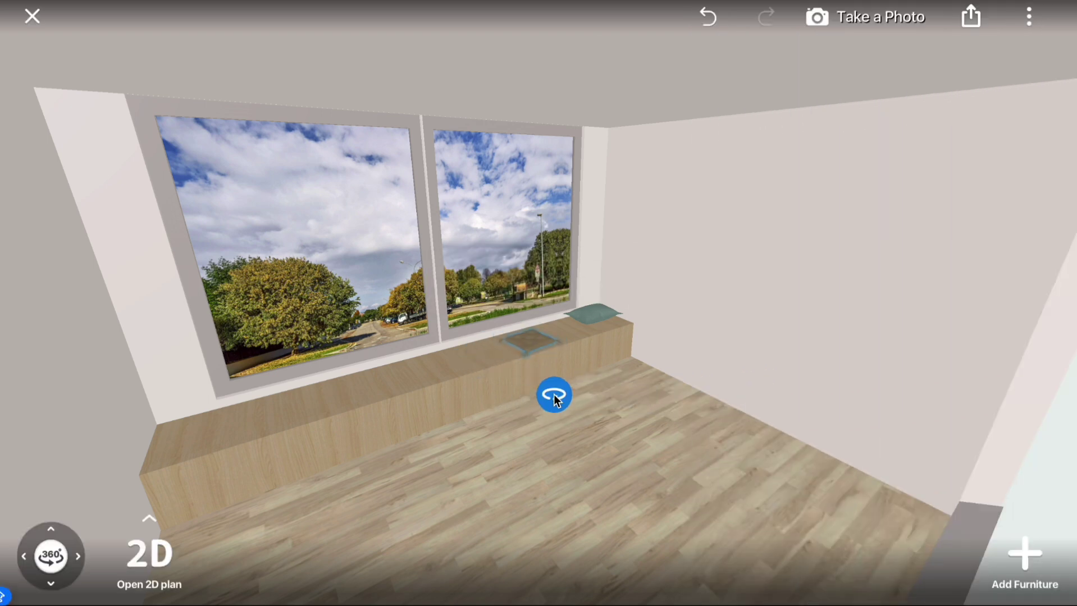